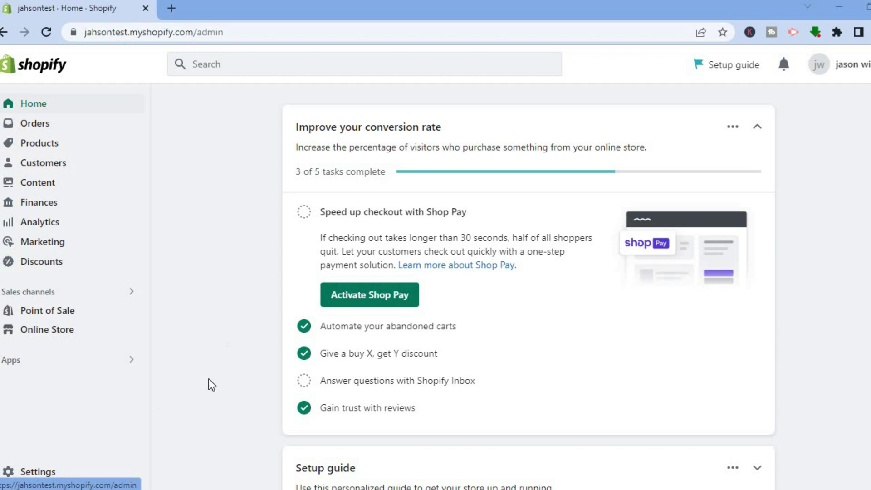
Open the store's Apps and sales channels settings and scroll down the installed list to Buy Button.
click(36, 476)
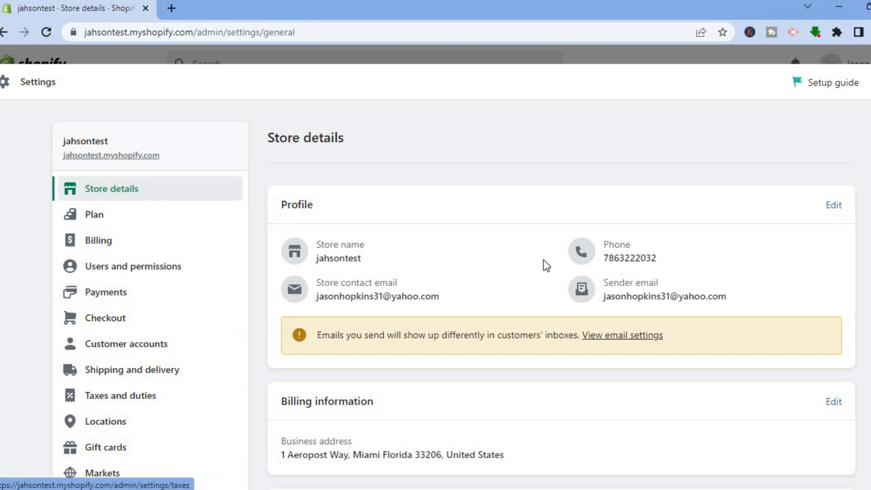
scroll(454, 295, down, 4)
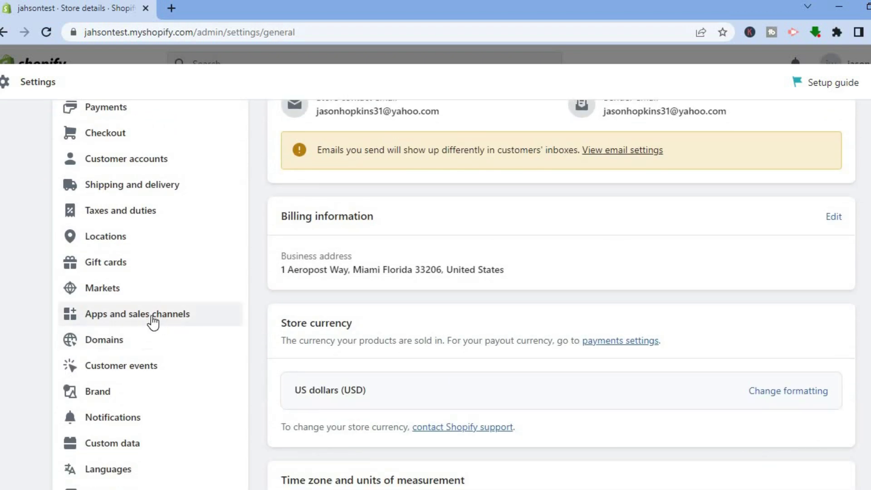
click(122, 319)
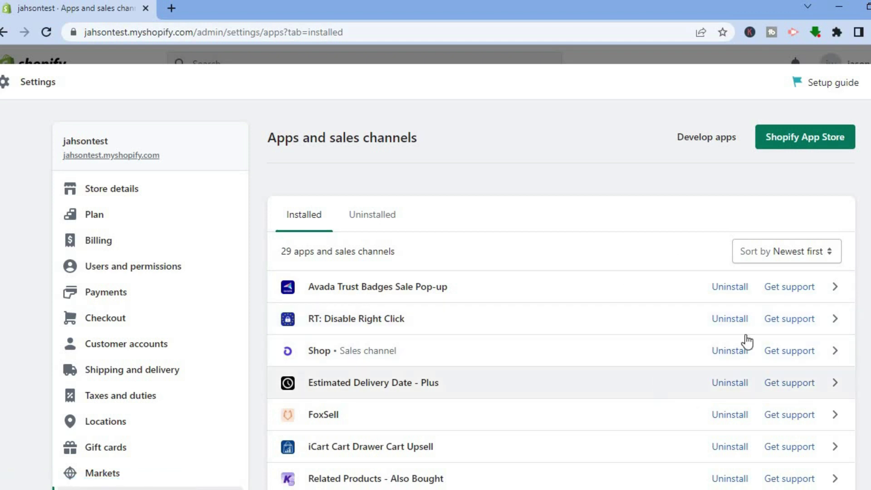
scroll(453, 295, down, 10)
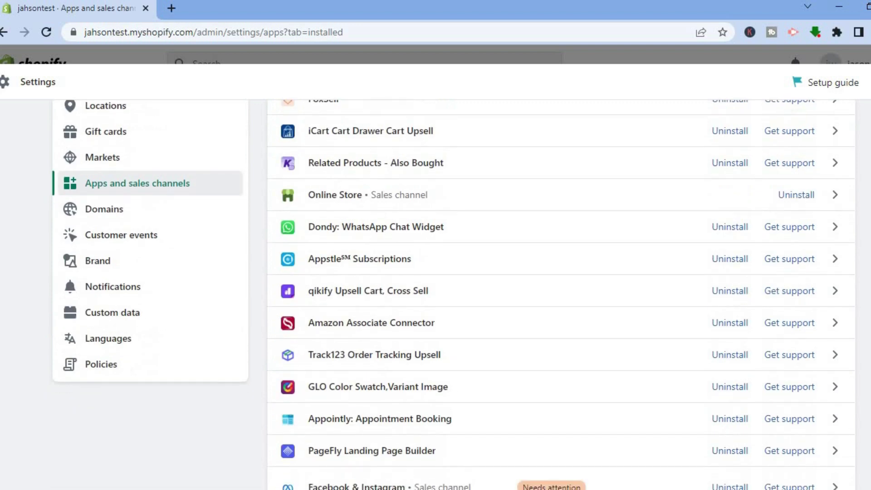
scroll(453, 295, down, 2)
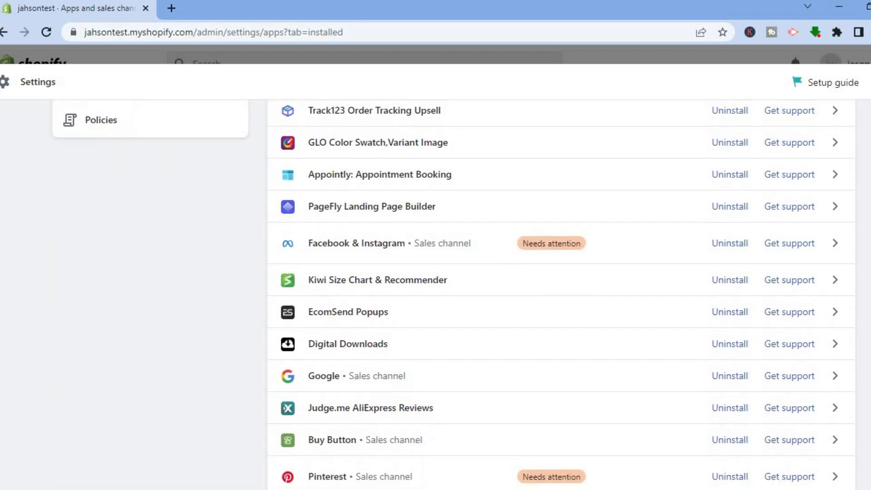
Launch the Buy Button sales channel and start creating a new Buy Button.
click(342, 450)
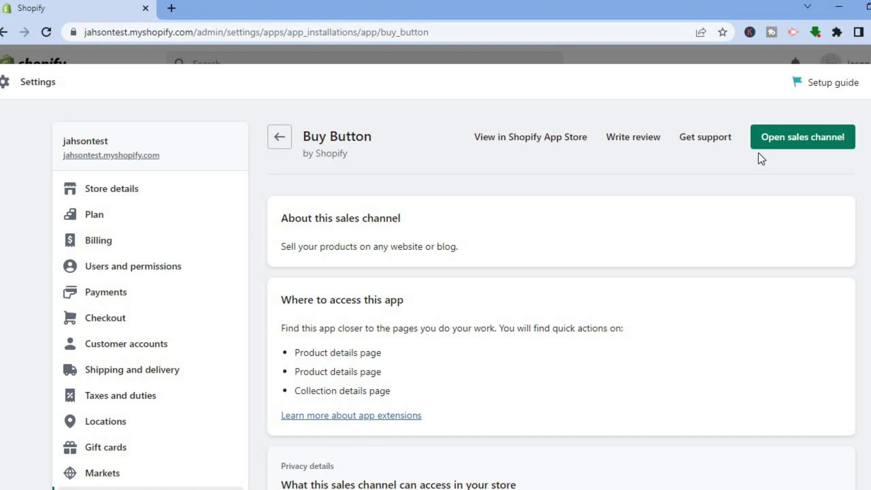
click(806, 141)
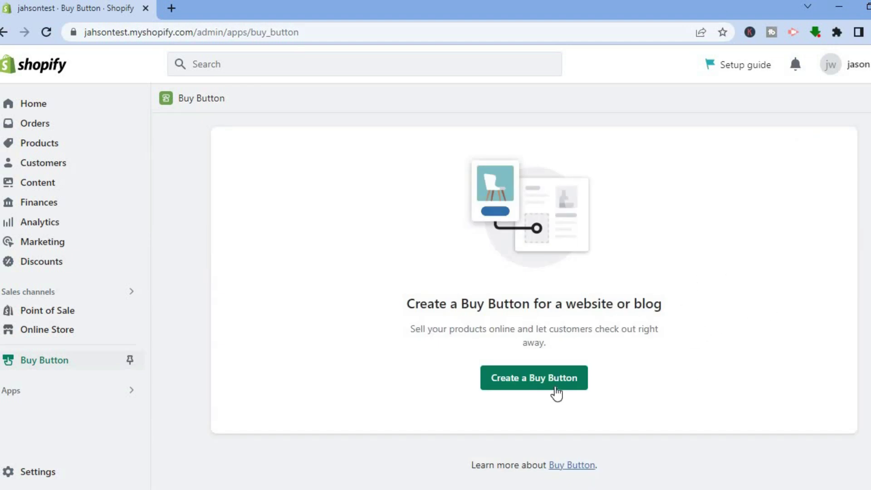
click(522, 384)
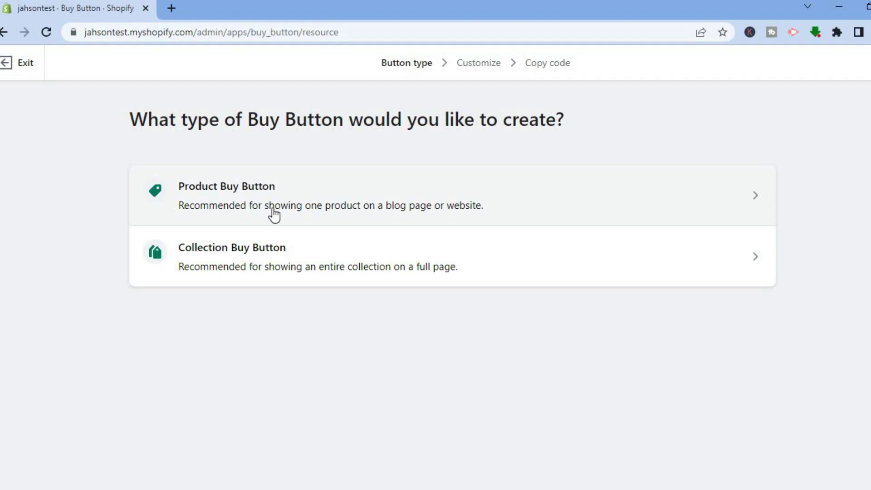
Create a Product Buy Button for Brazilian Hair Weave Bundles Loose Body Wave 28 30 32 and mark it available.
click(274, 213)
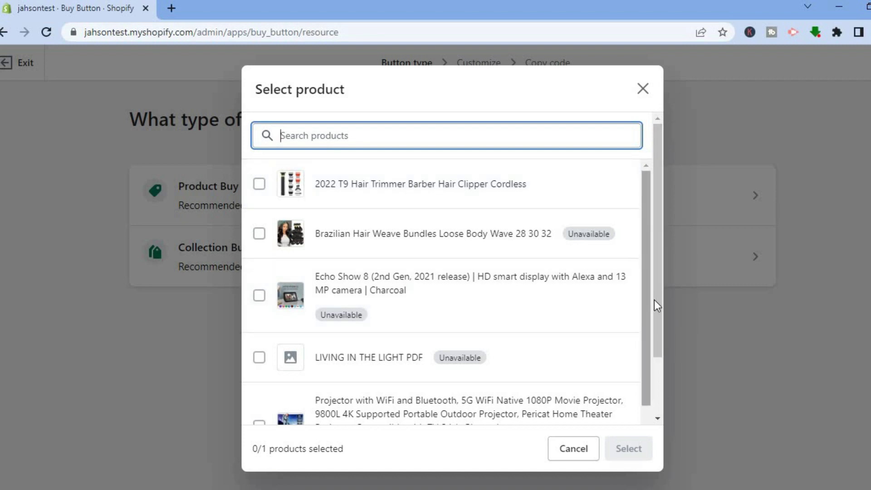
drag(654, 301, 650, 282)
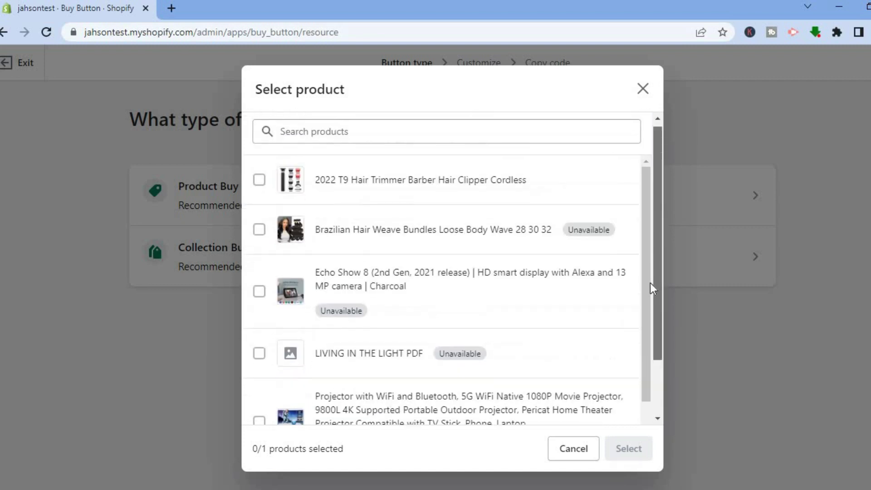
click(649, 383)
drag(651, 320, 649, 268)
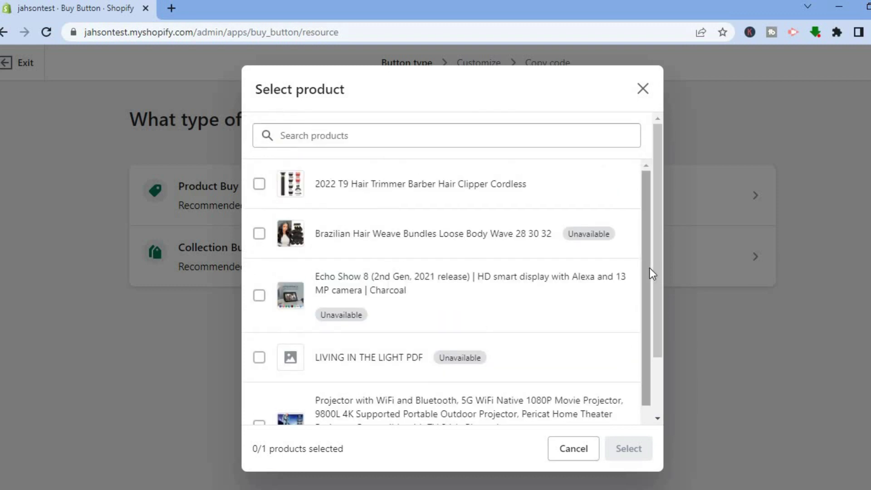
click(420, 237)
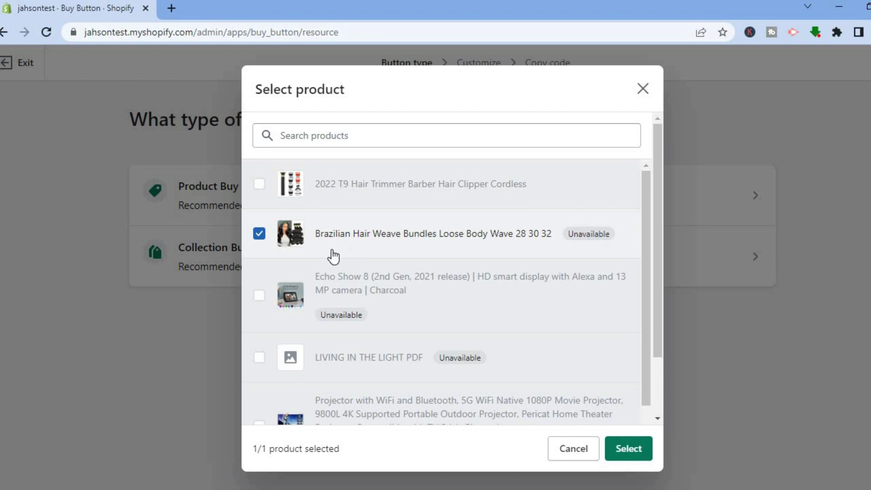
click(634, 451)
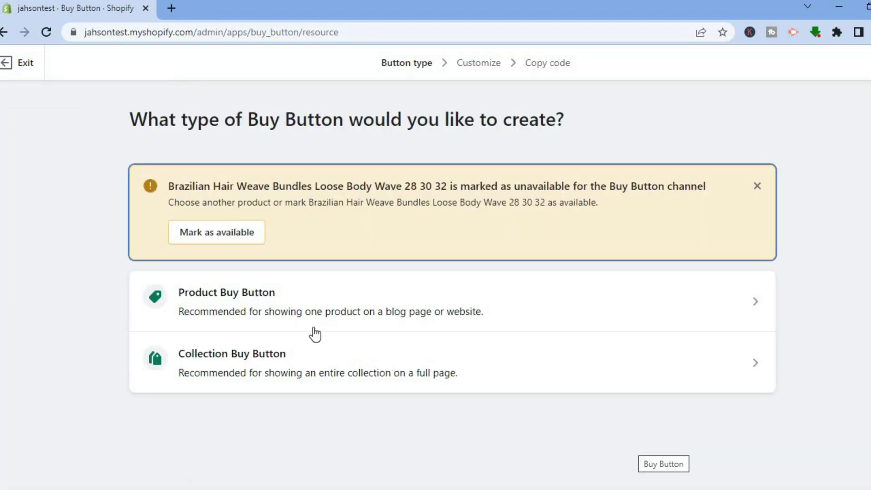
click(217, 239)
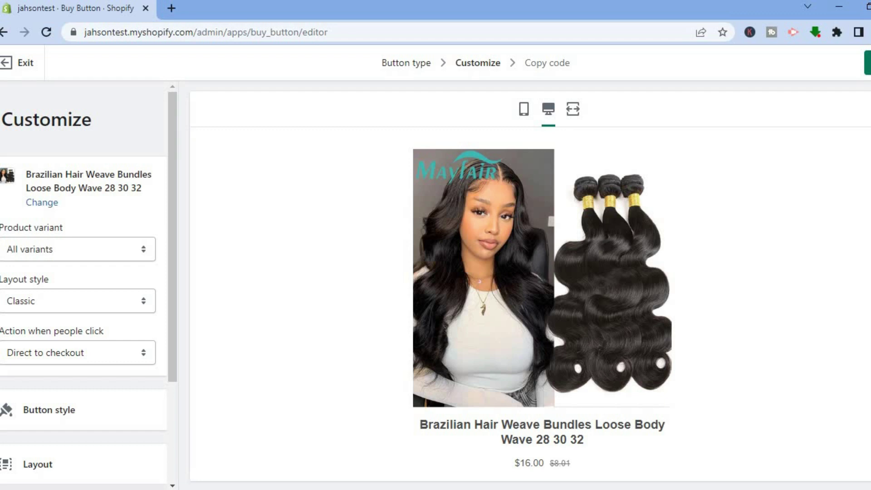
scroll(541, 295, down, 4)
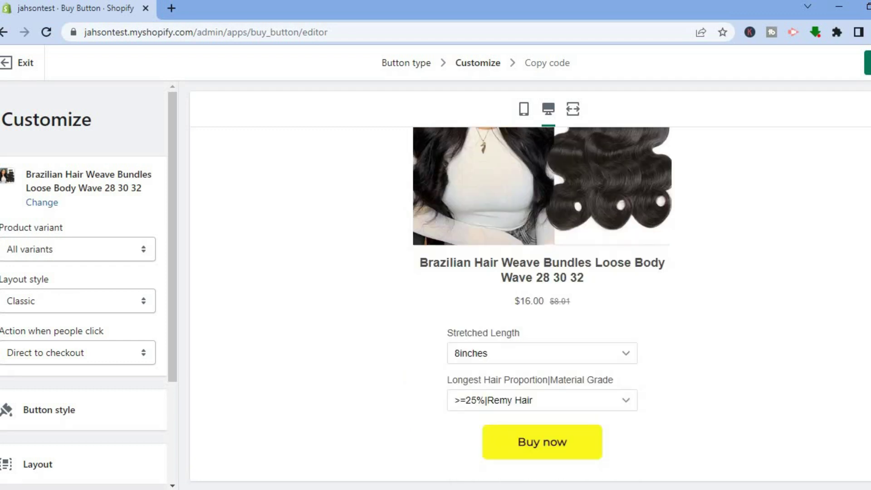
scroll(542, 295, up, 2)
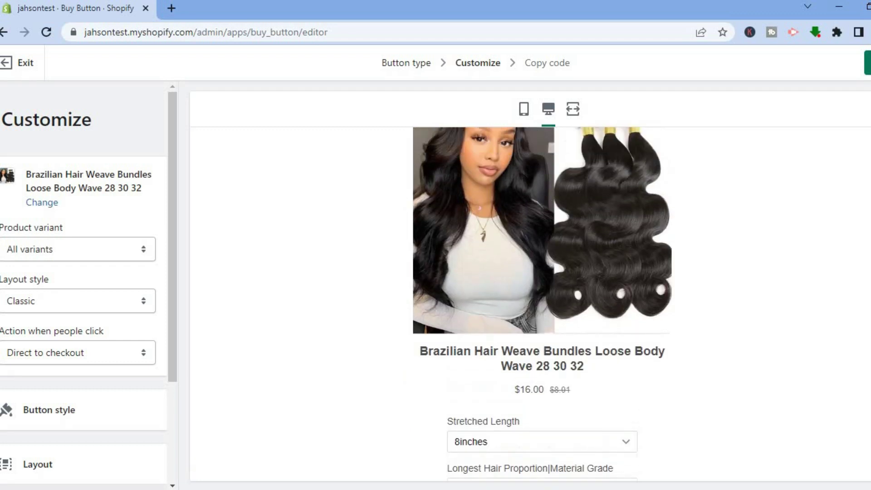
scroll(542, 295, down, 2)
scroll(542, 294, up, 4)
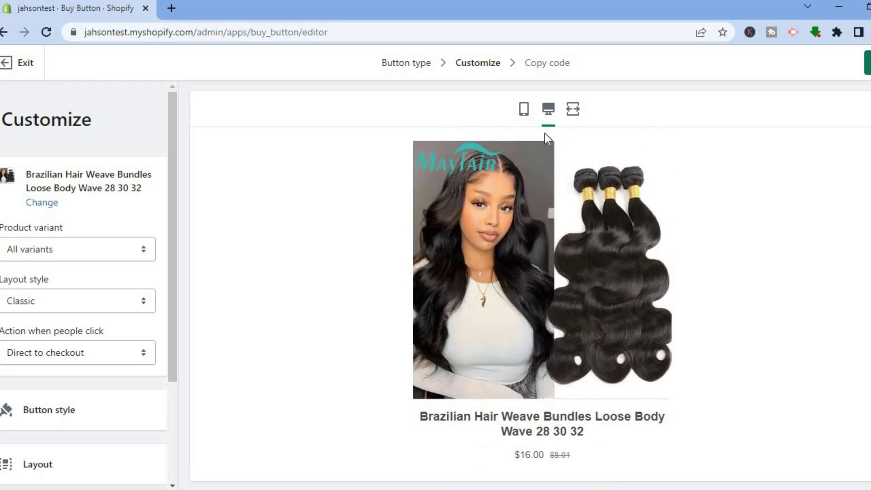
click(524, 111)
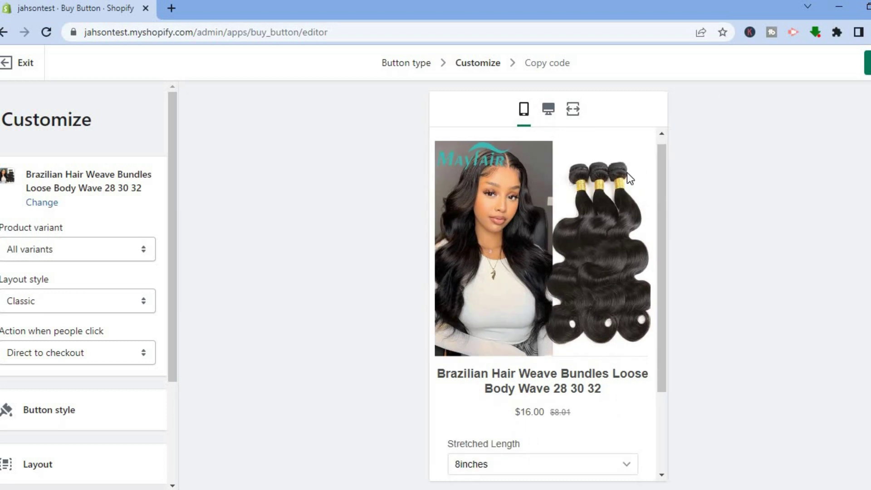
drag(660, 177, 663, 148)
click(550, 111)
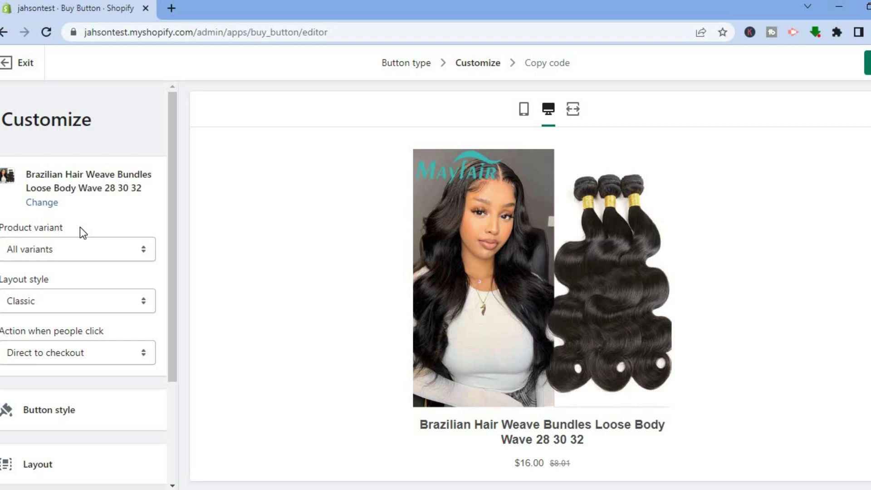
Review the product variant choices, keeping All variants selected.
click(93, 249)
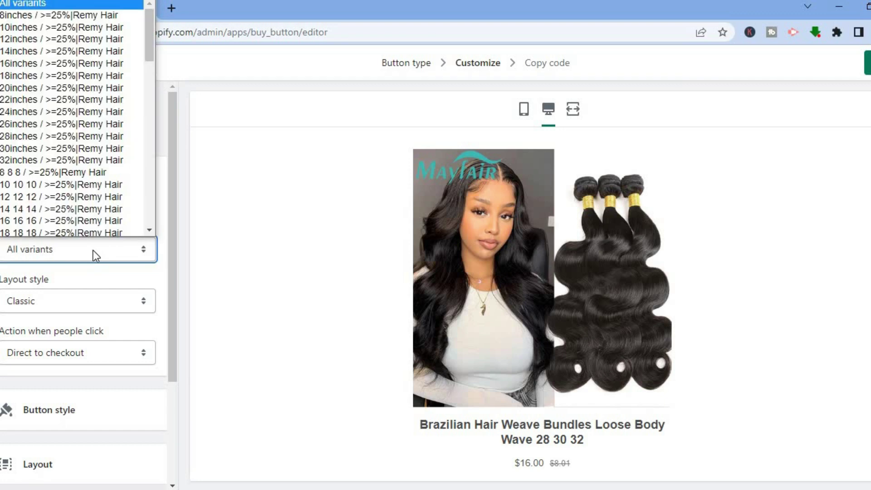
click(93, 249)
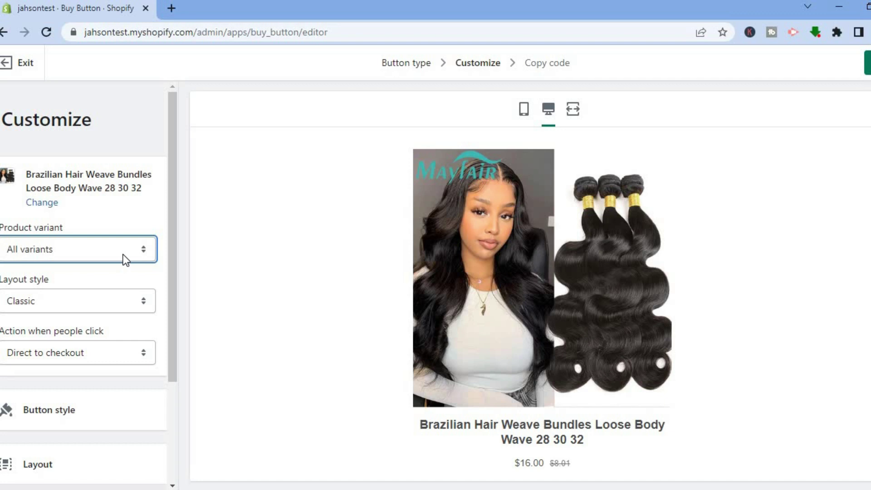
click(100, 247)
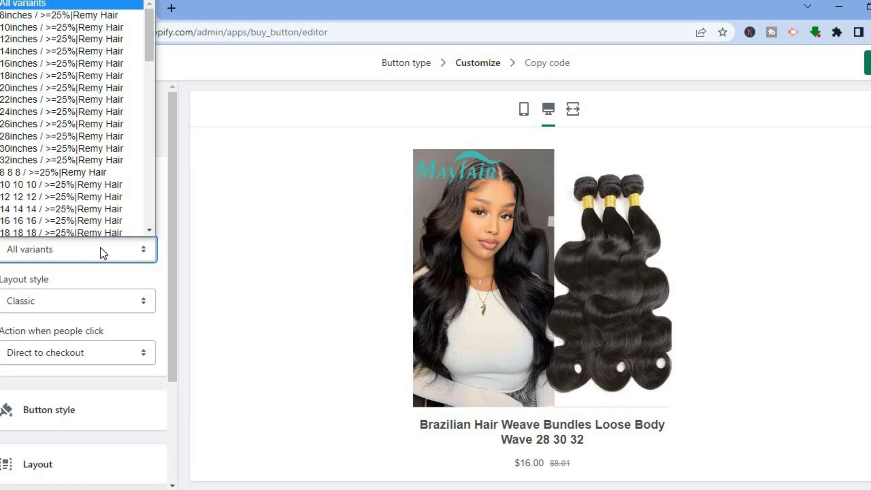
scroll(102, 231, down, 2)
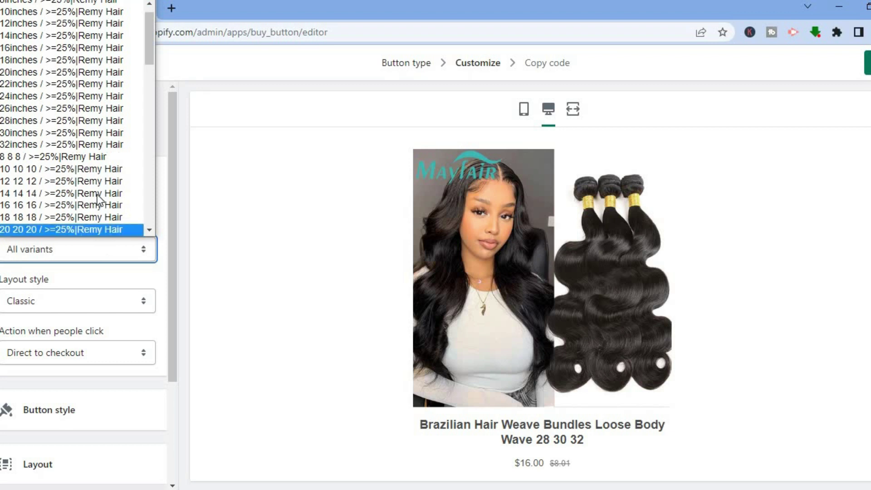
click(99, 246)
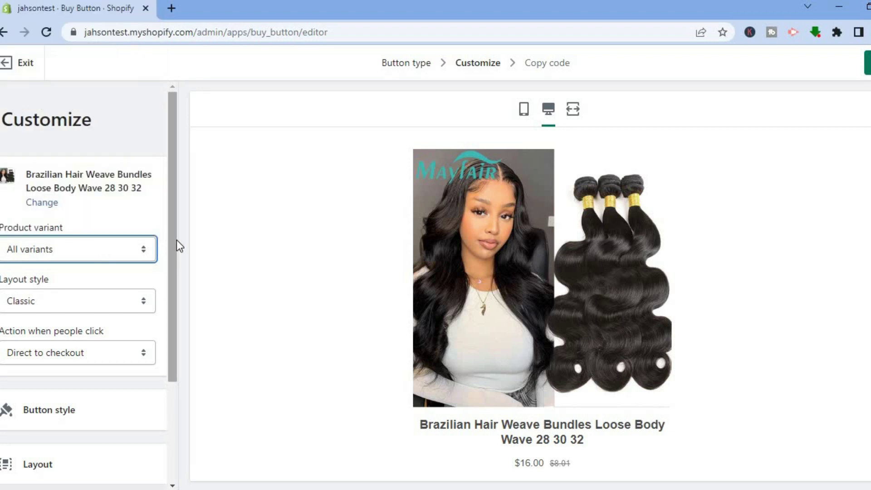
drag(178, 245, 165, 344)
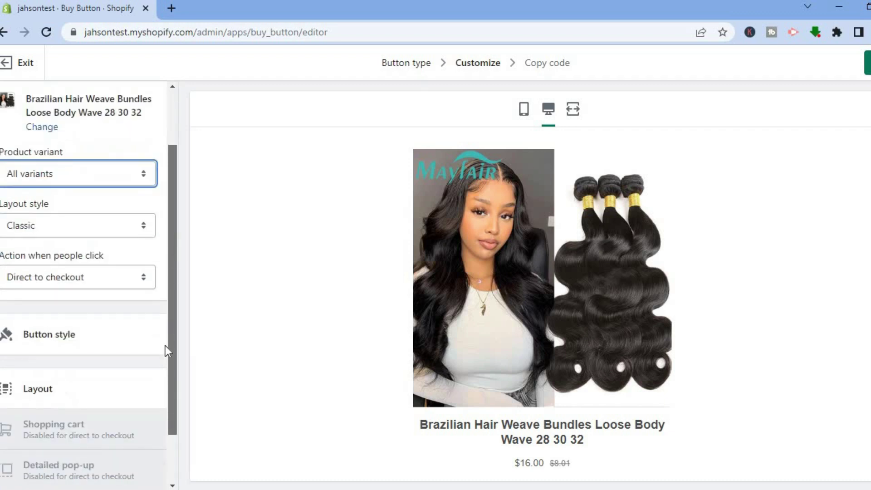
Try Basic and Full view layouts, settle on Classic, and keep the Add product to cart click action.
click(99, 161)
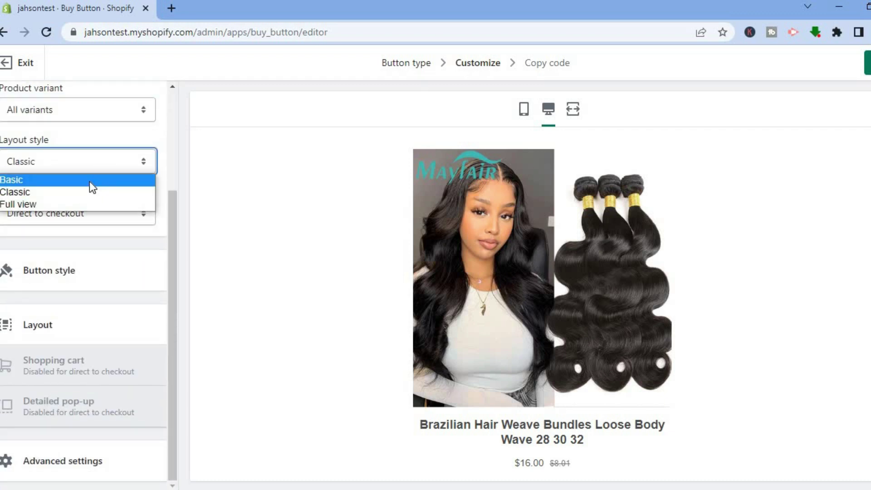
click(89, 182)
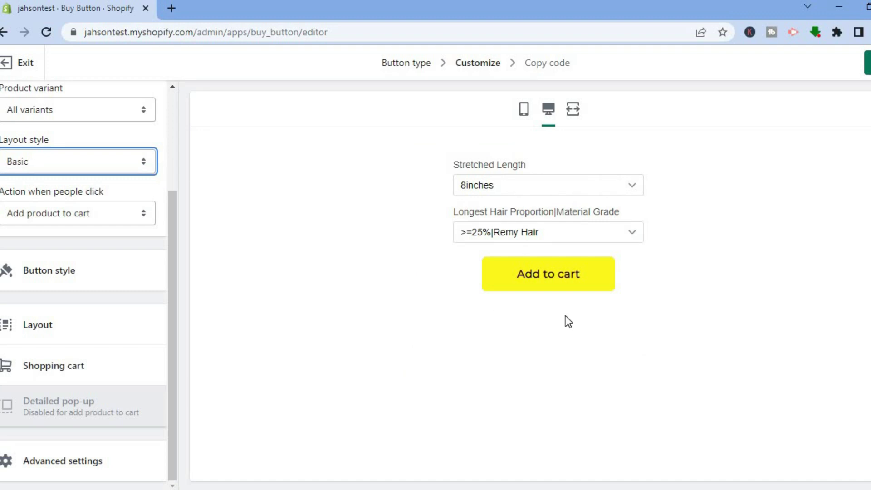
click(116, 159)
key(Escape)
click(88, 200)
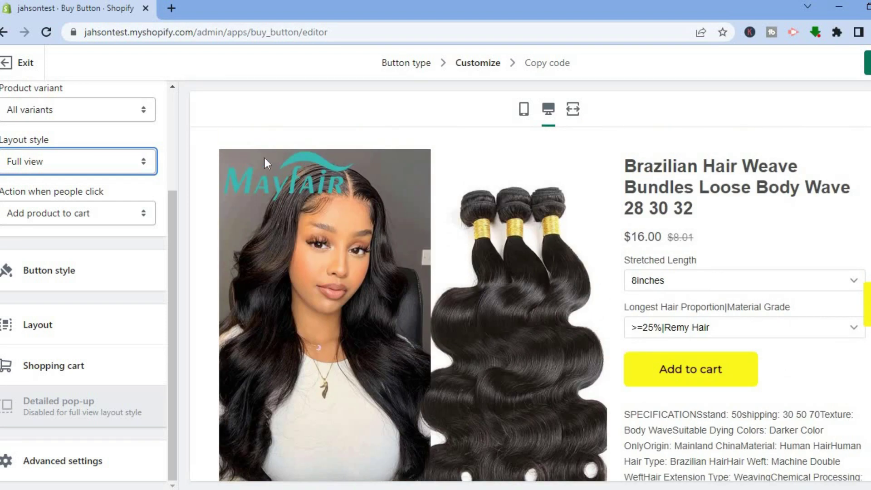
click(90, 171)
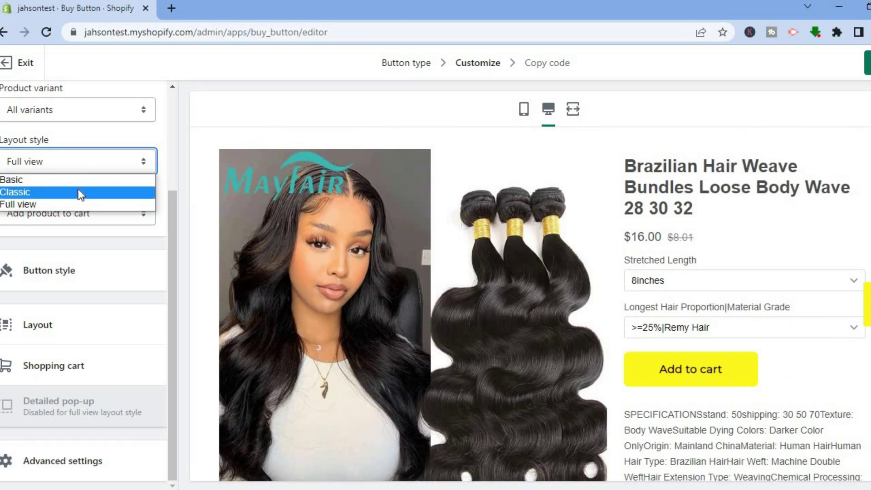
click(80, 194)
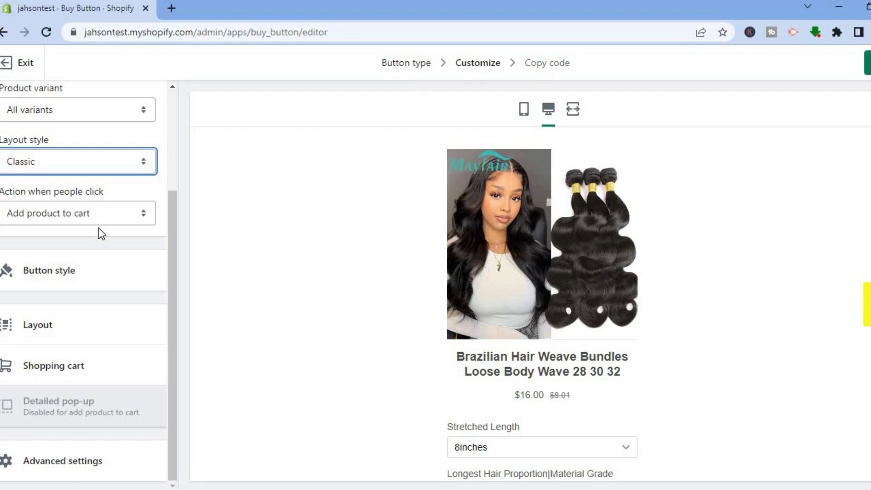
click(74, 217)
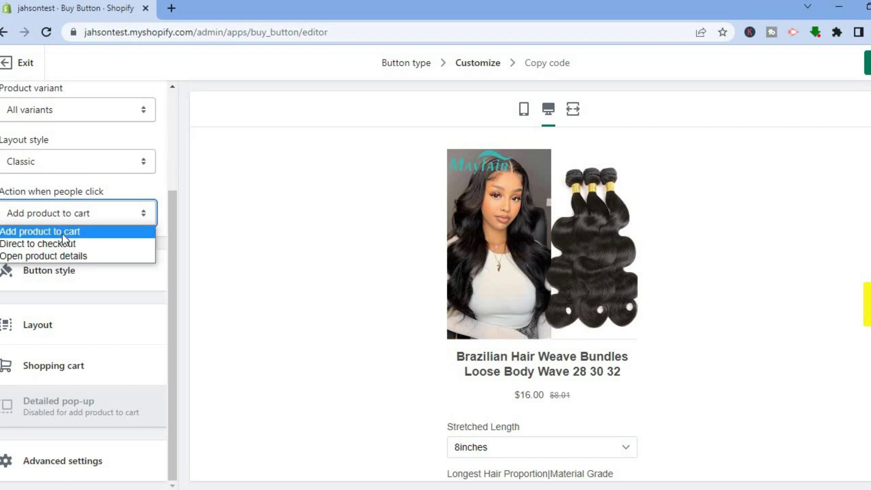
click(63, 234)
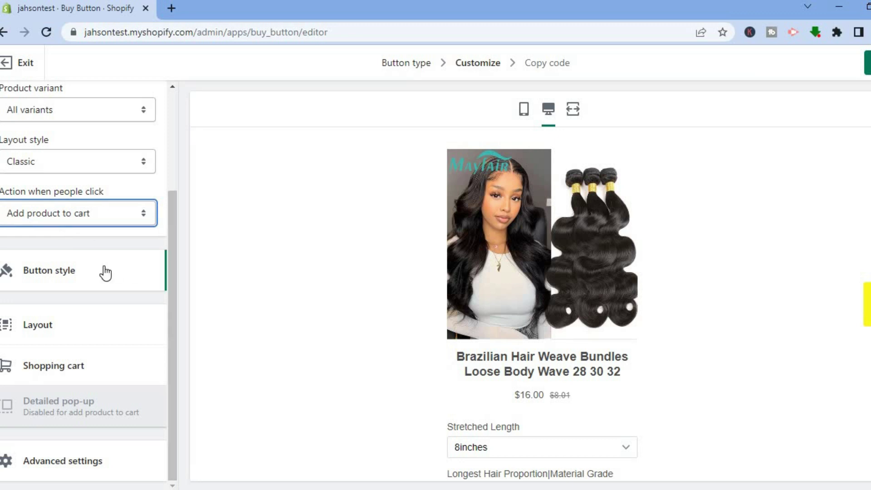
Set the button background to red #fc1313 and the button text to bright green #86ed15.
click(106, 273)
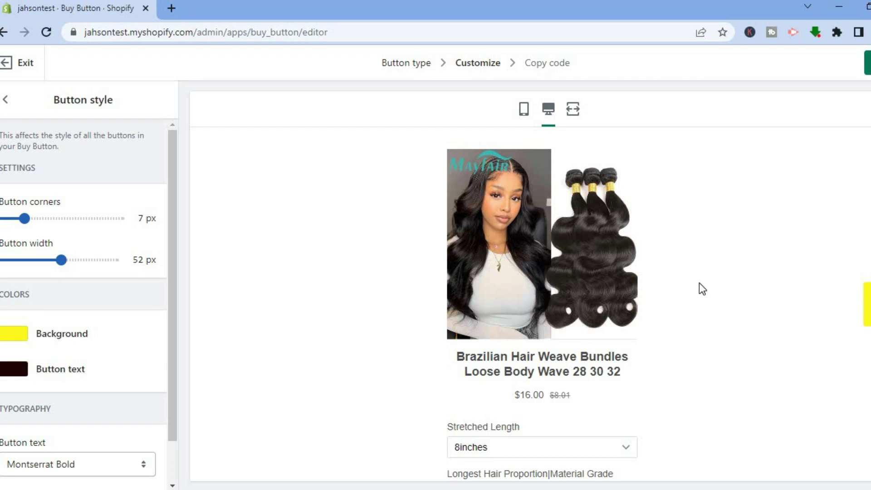
scroll(550, 240, down, 2)
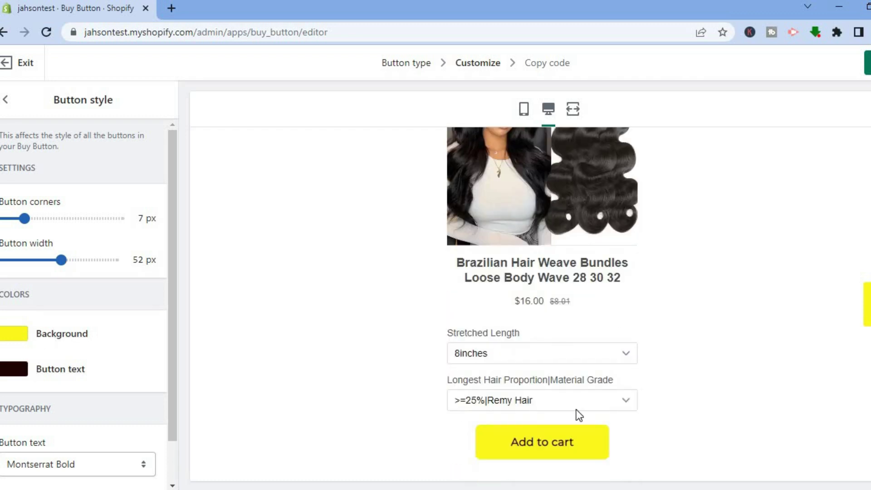
click(20, 339)
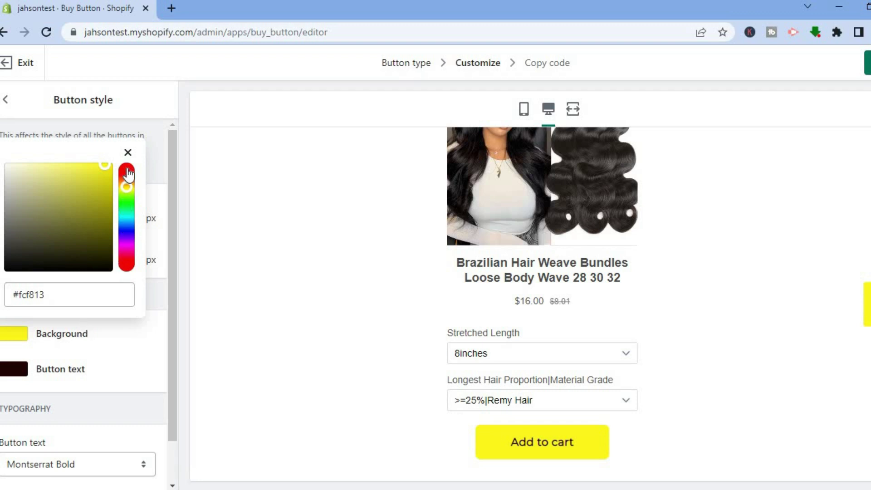
click(128, 173)
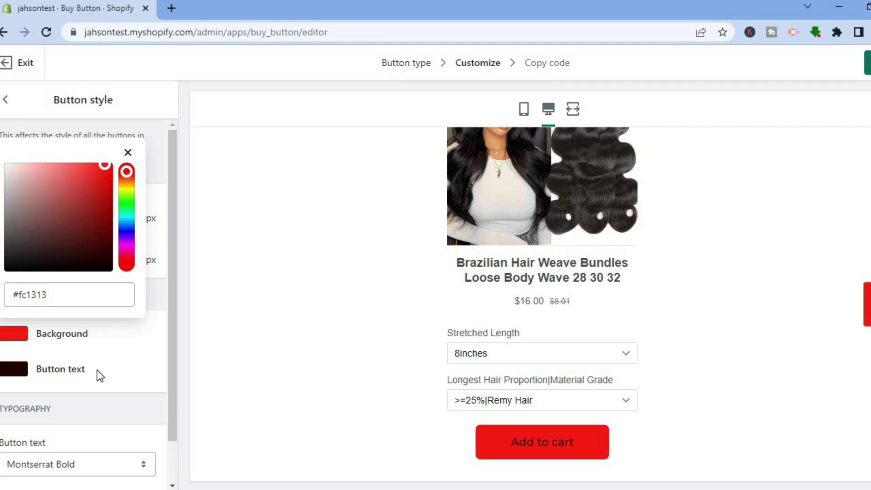
click(58, 369)
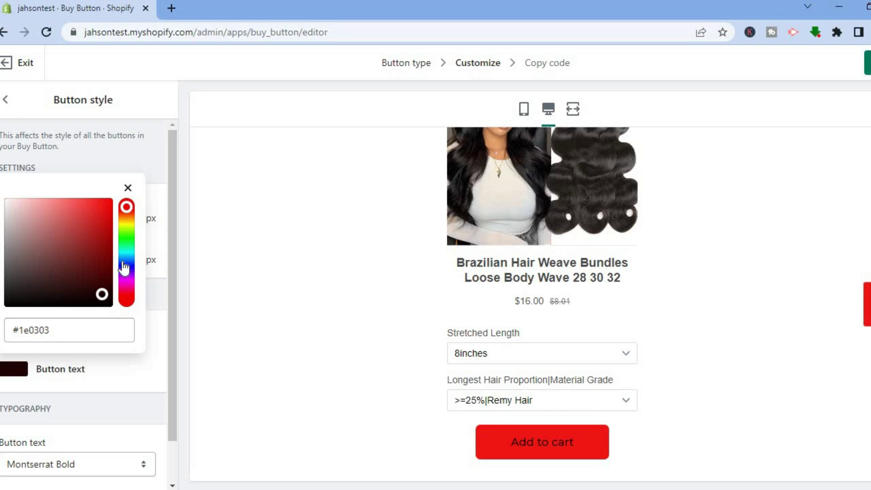
click(125, 262)
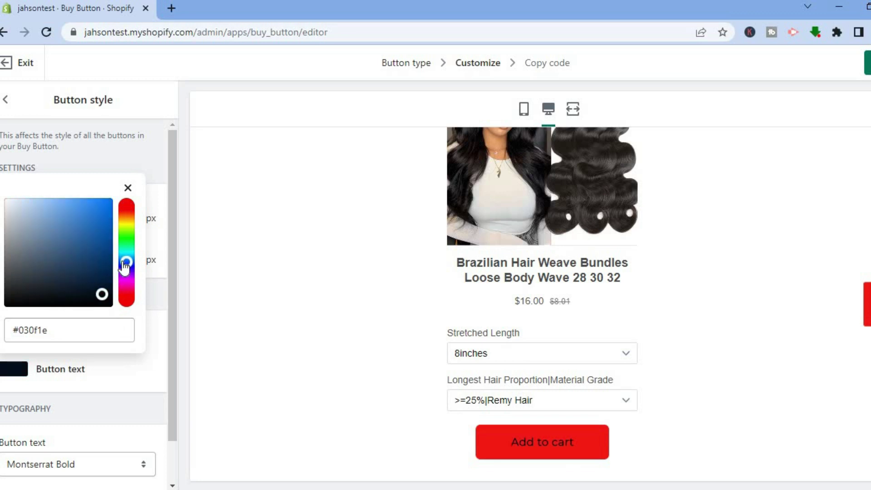
click(127, 232)
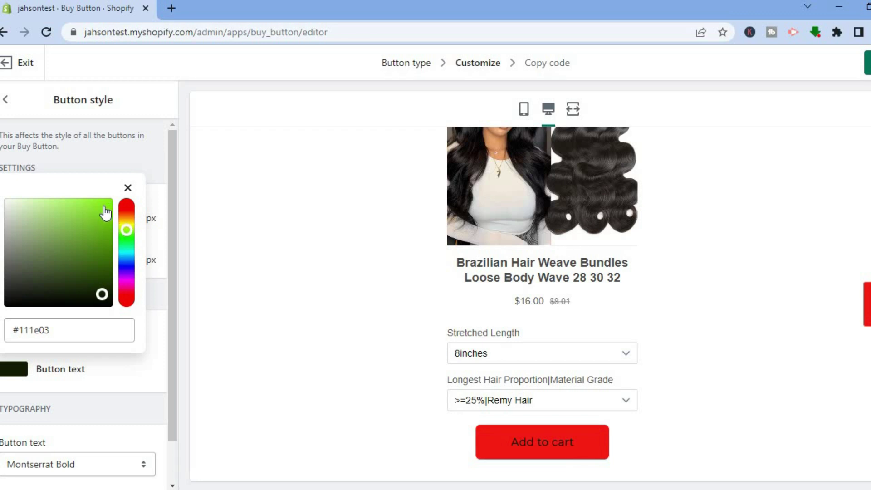
click(104, 206)
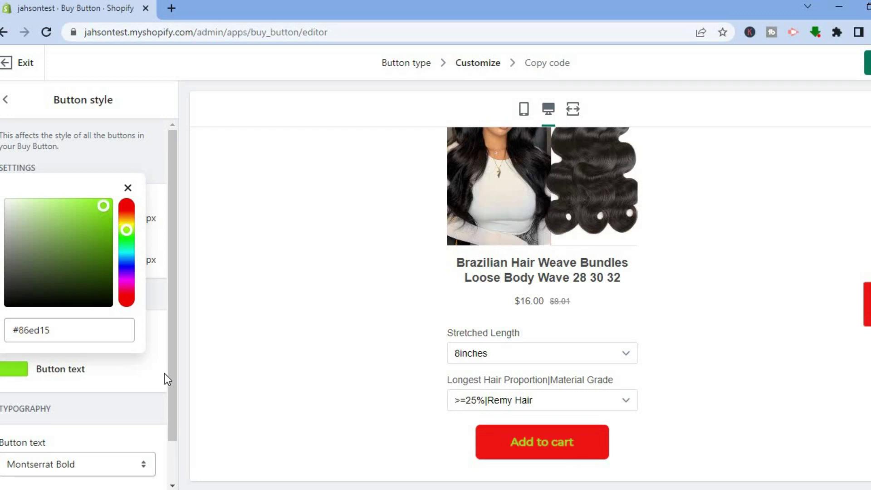
click(143, 413)
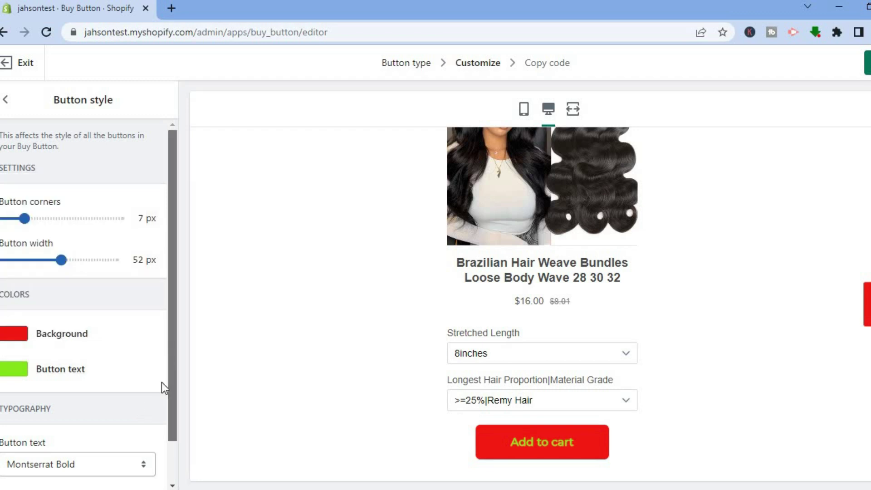
scroll(160, 408, down, 2)
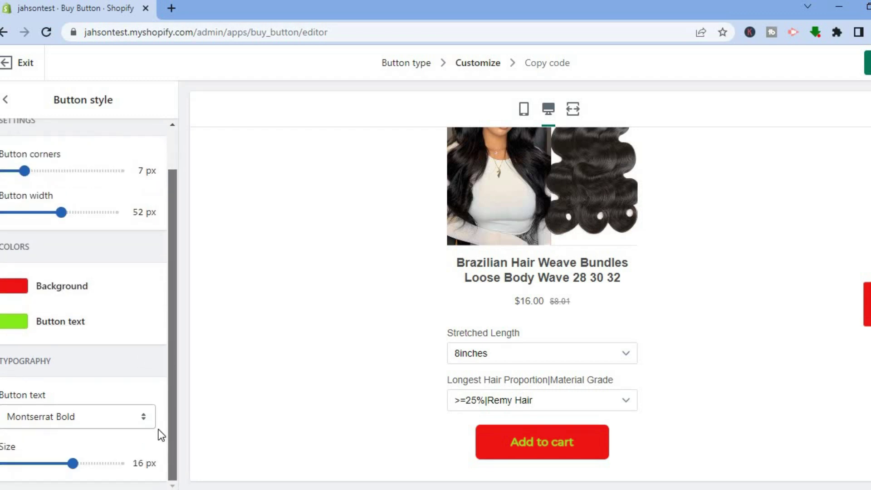
Set the button text font to Helvetica Neue Bold and its size to 17 px.
click(119, 416)
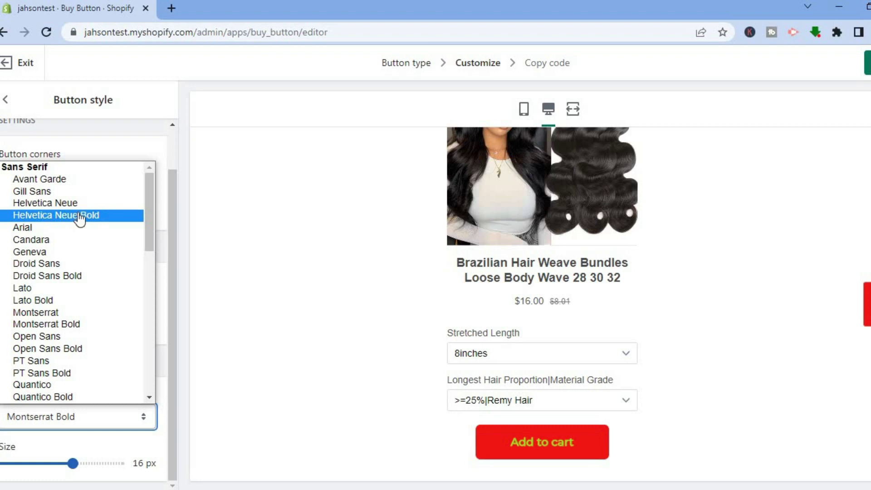
click(80, 215)
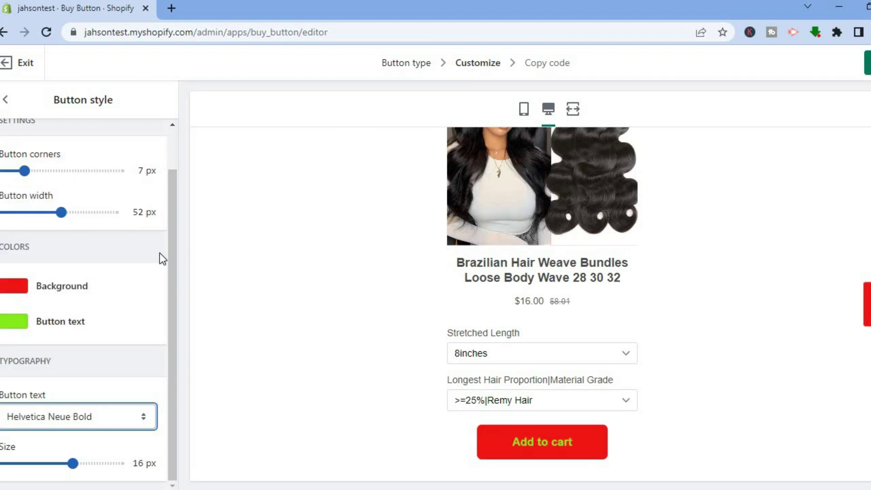
drag(172, 275, 171, 334)
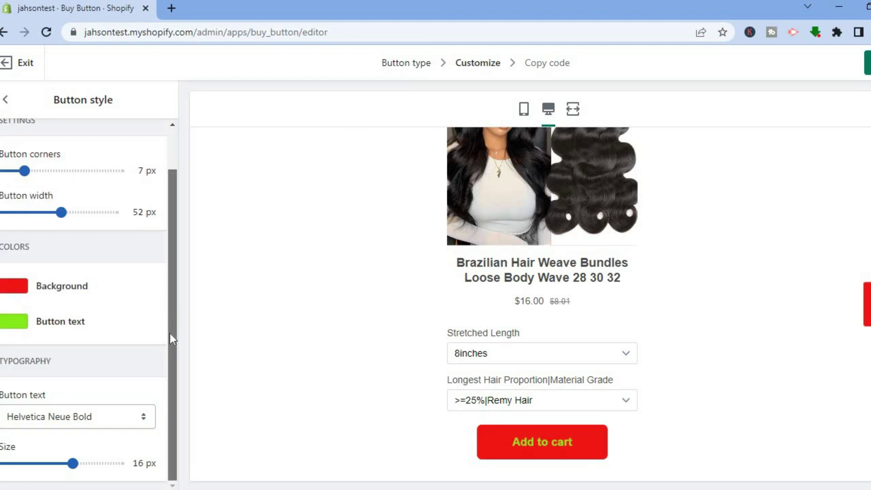
drag(74, 463, 92, 464)
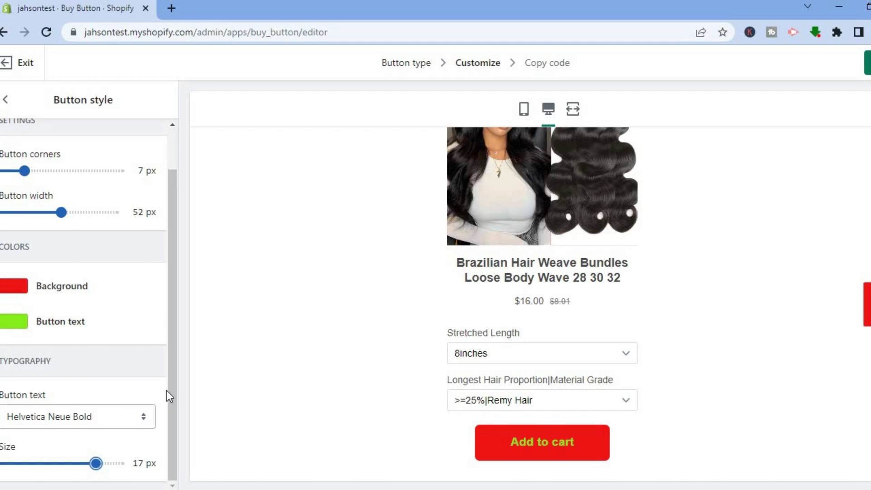
drag(176, 335, 175, 282)
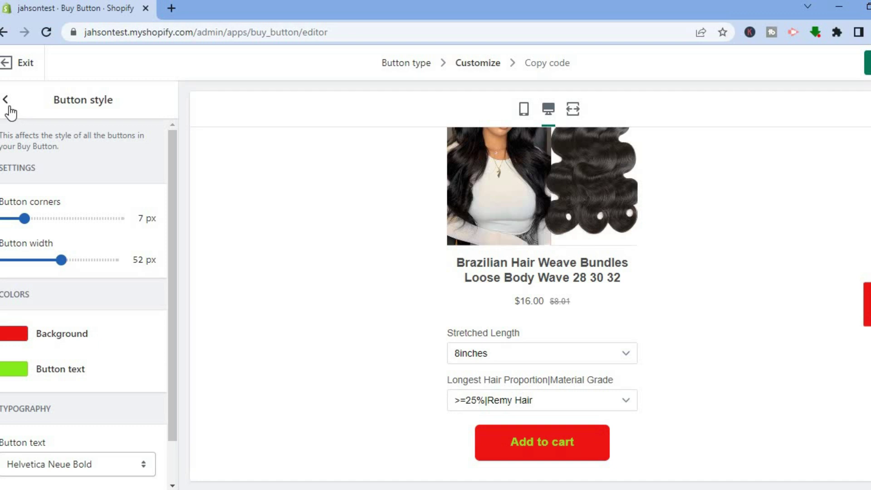
click(9, 108)
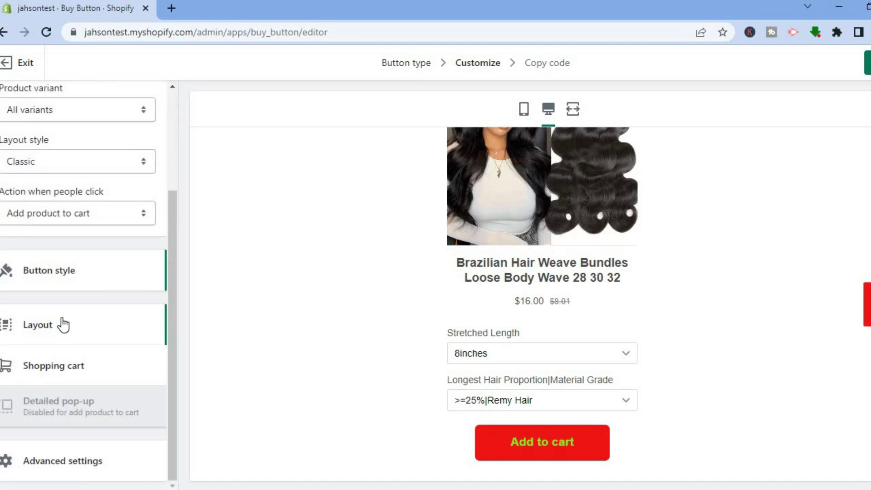
click(63, 325)
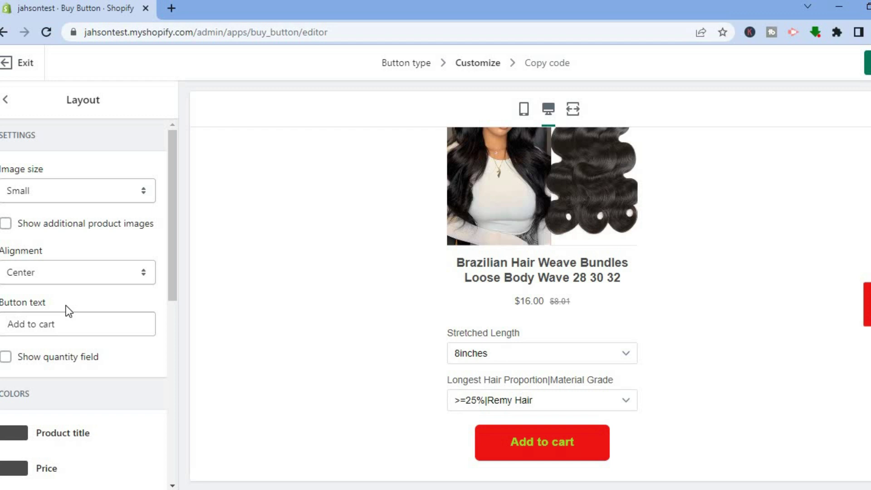
click(89, 197)
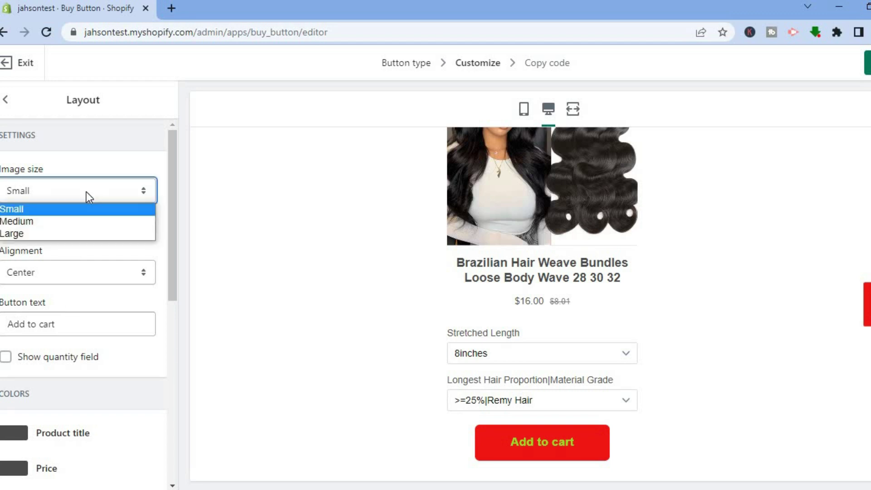
click(71, 227)
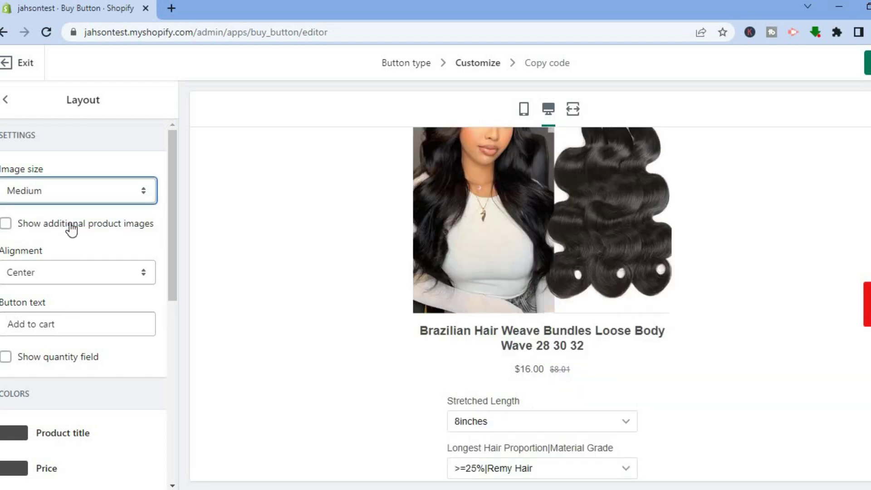
click(86, 193)
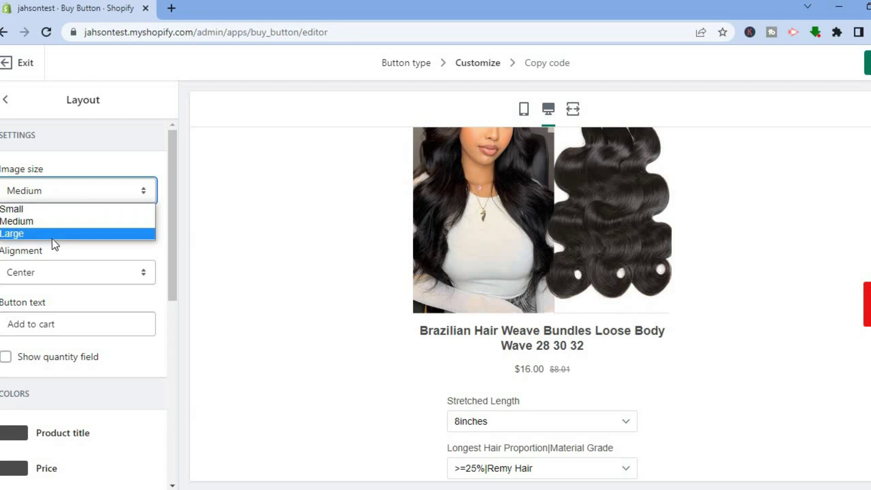
click(53, 238)
click(86, 196)
click(74, 221)
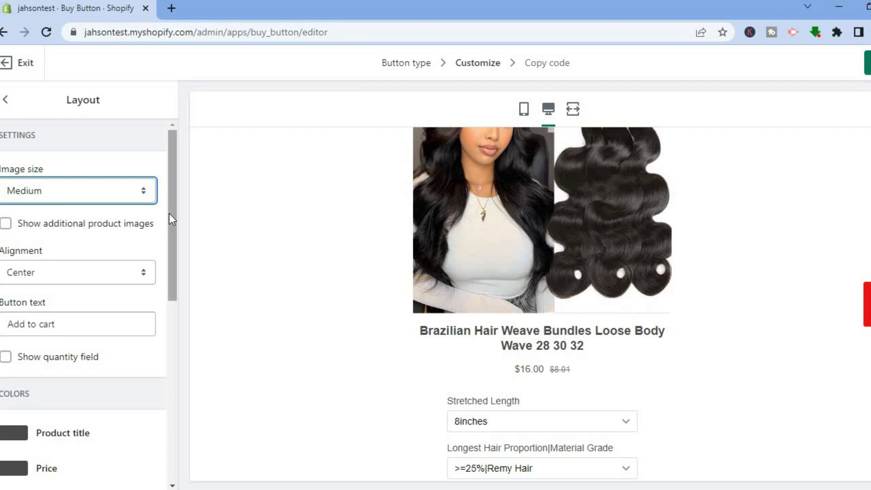
drag(169, 213, 169, 243)
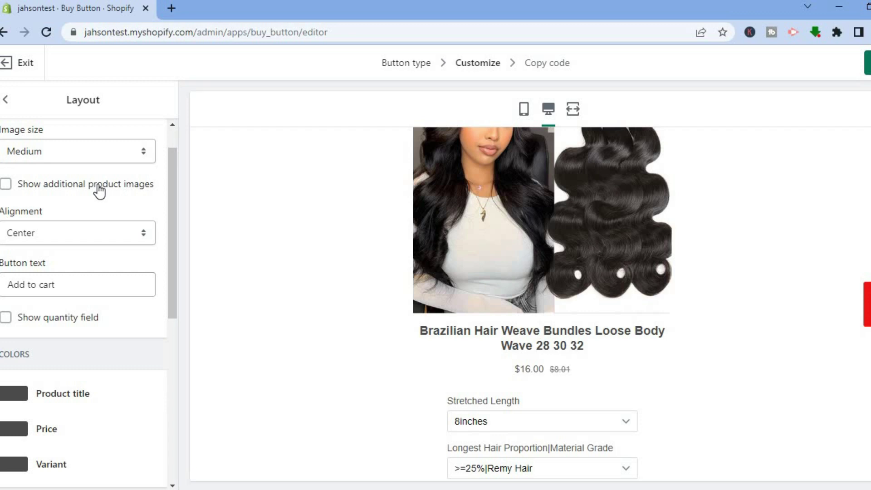
click(7, 185)
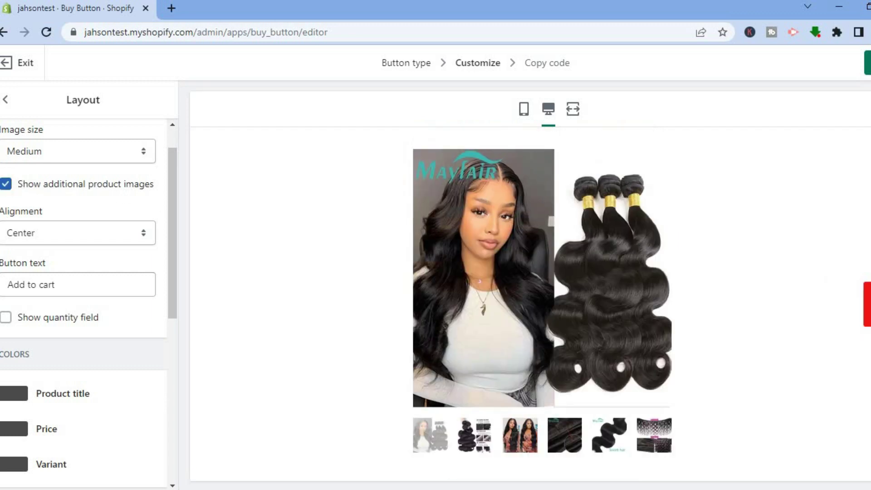
scroll(675, 334, down, 3)
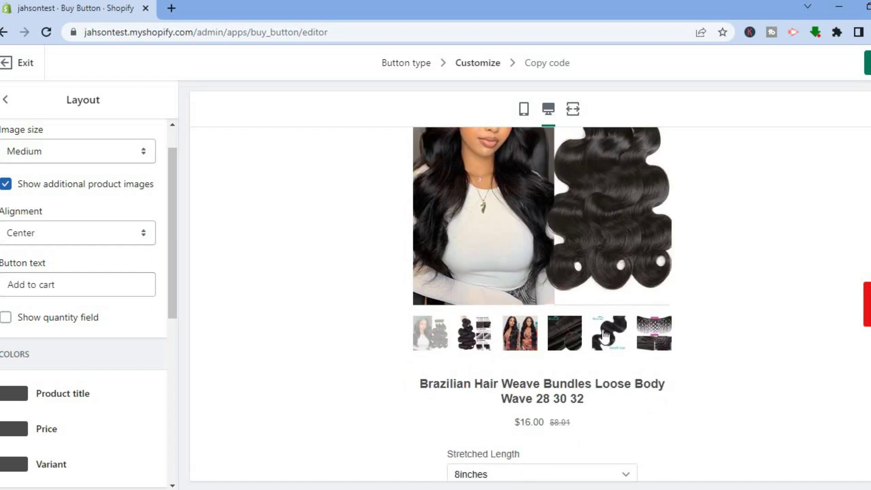
click(6, 184)
click(80, 232)
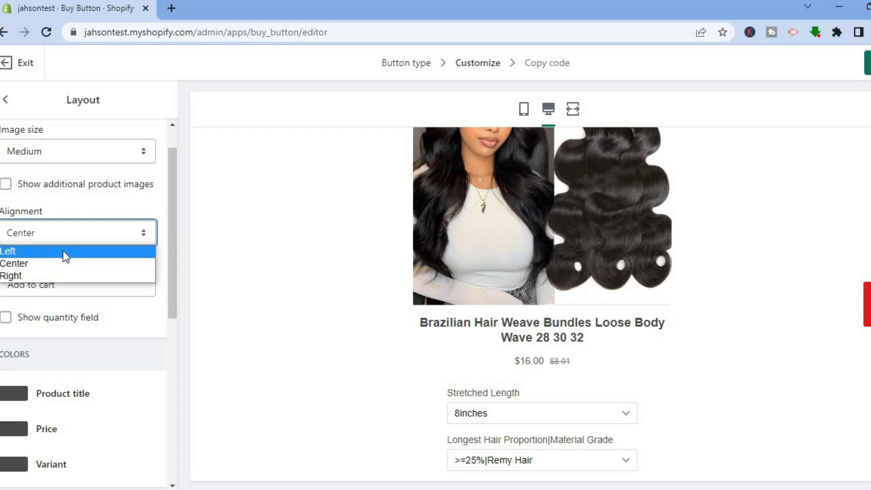
click(63, 252)
click(66, 236)
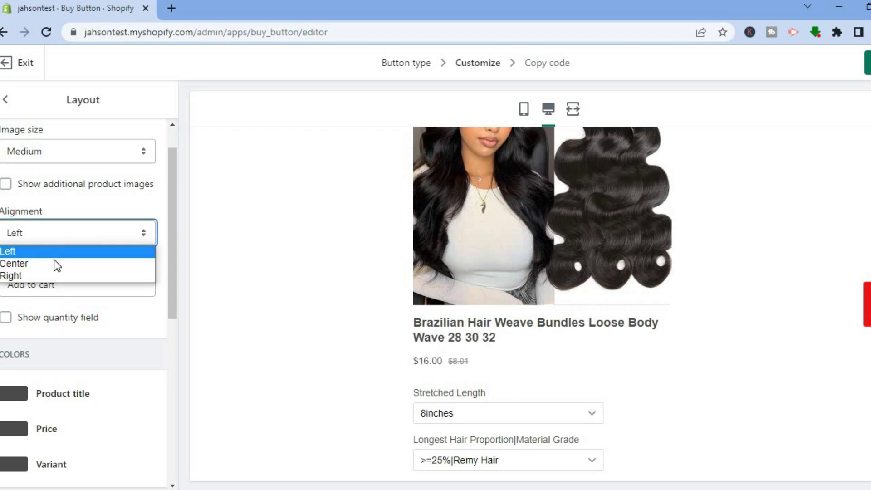
click(53, 260)
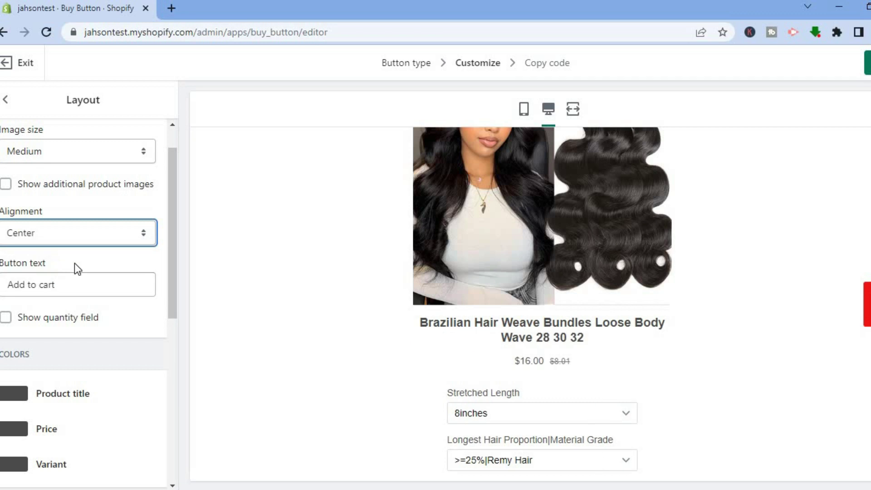
click(175, 287)
scroll(175, 291, down, 1)
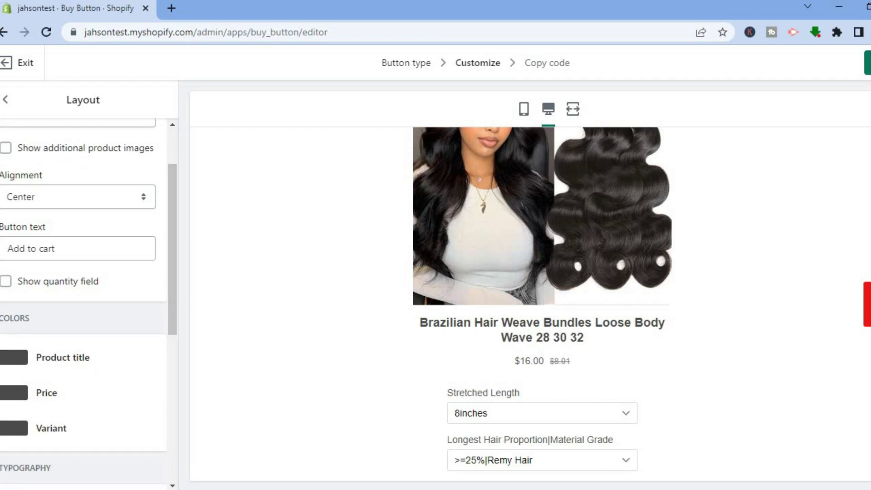
Replace the button label 'Add to cart' with 'BUY NOW', fixing the initial capitalisation slip.
scroll(542, 304, down, 1)
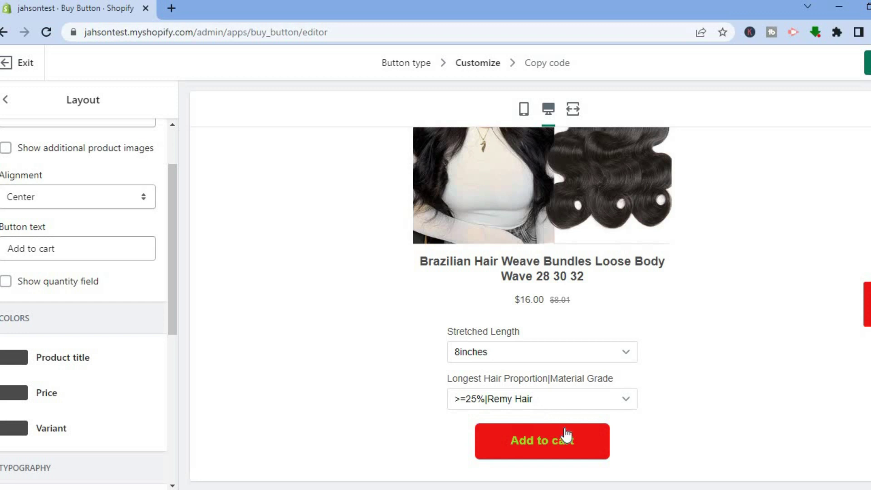
click(81, 250)
key(ctrl+a)
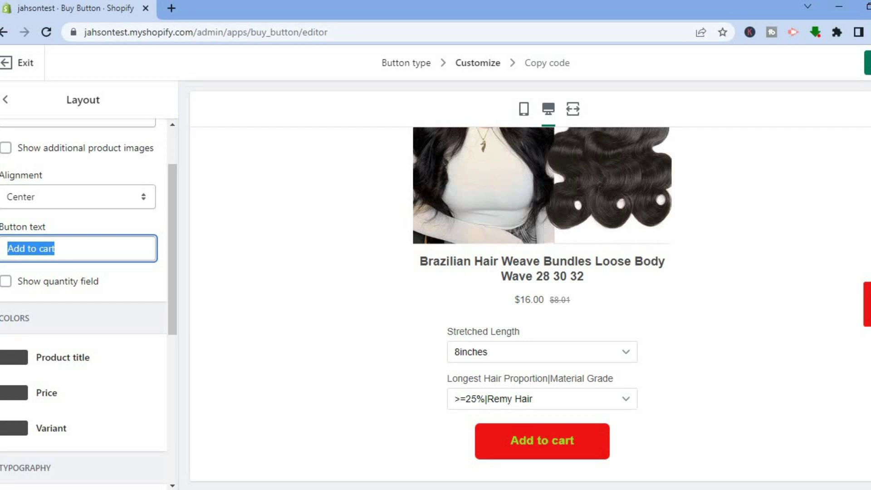
text(bUY)
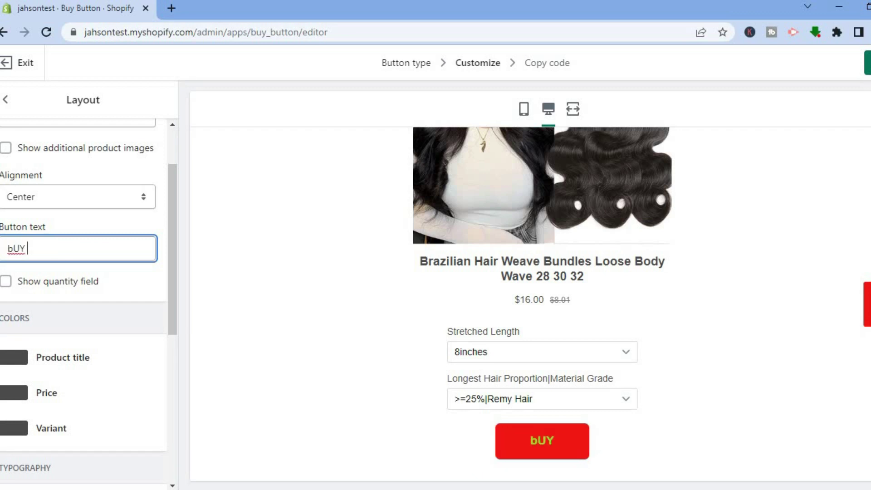
text( nOW)
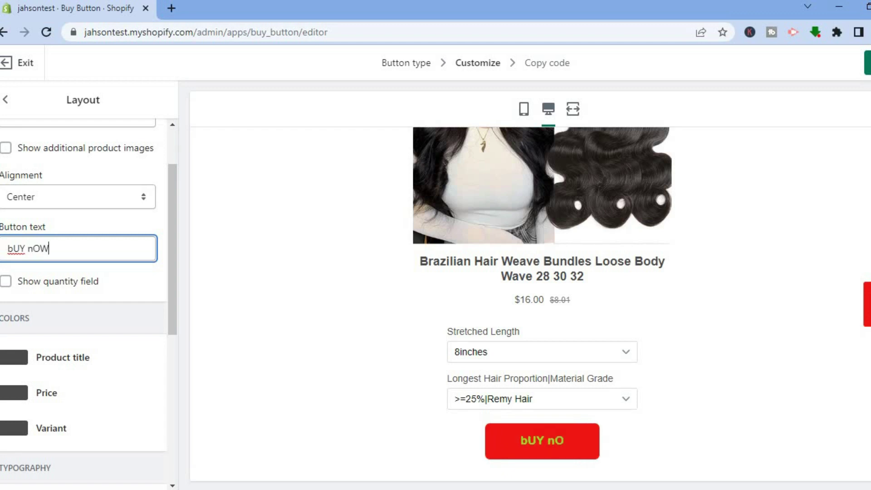
drag(49, 249, 8, 249)
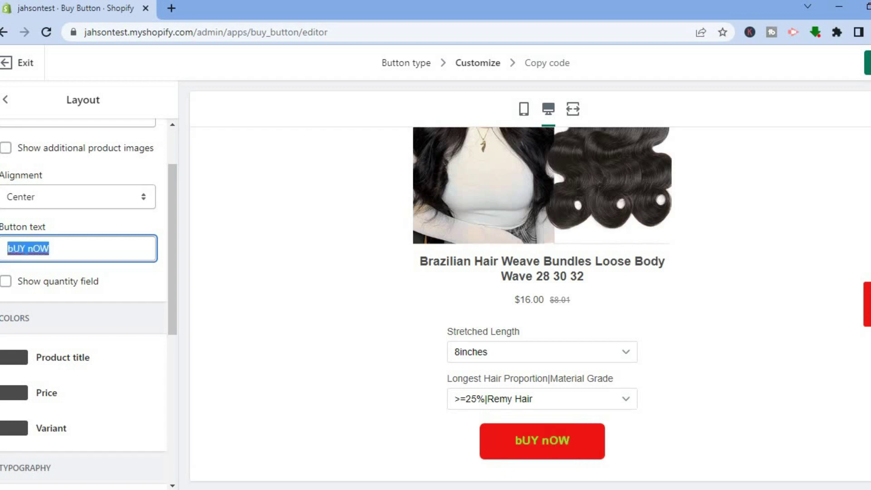
text(BUY NOW)
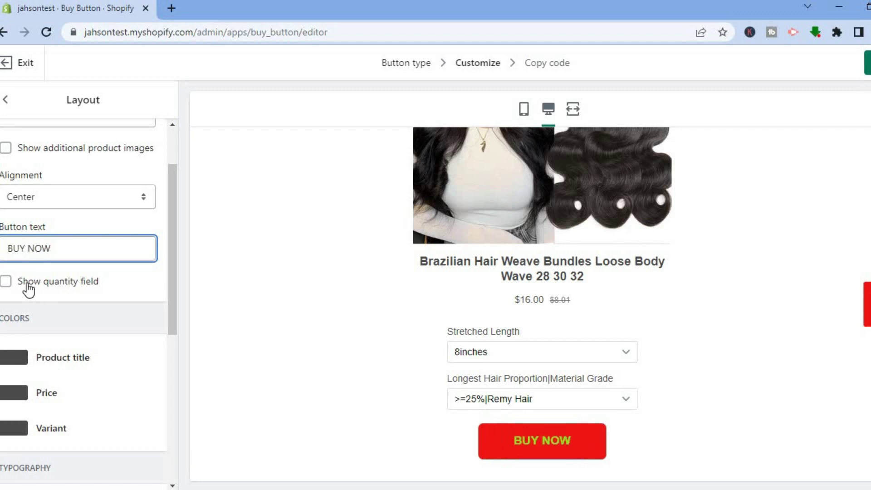
Toggle Show quantity field on and back off, leaving the quantity box hidden.
click(9, 283)
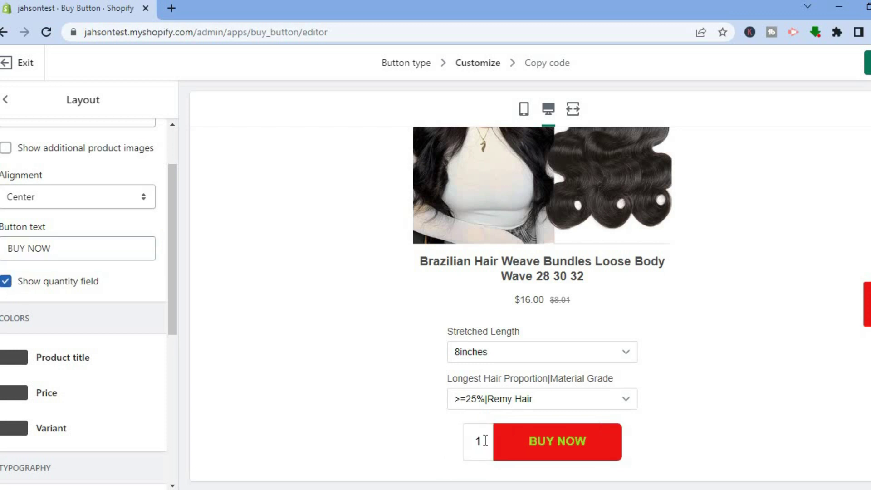
click(6, 282)
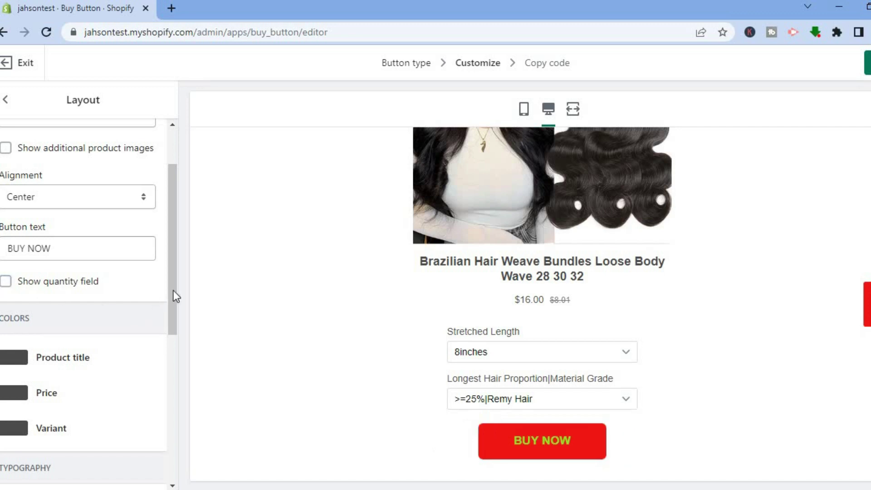
drag(170, 300, 165, 366)
scroll(150, 345, down, 1)
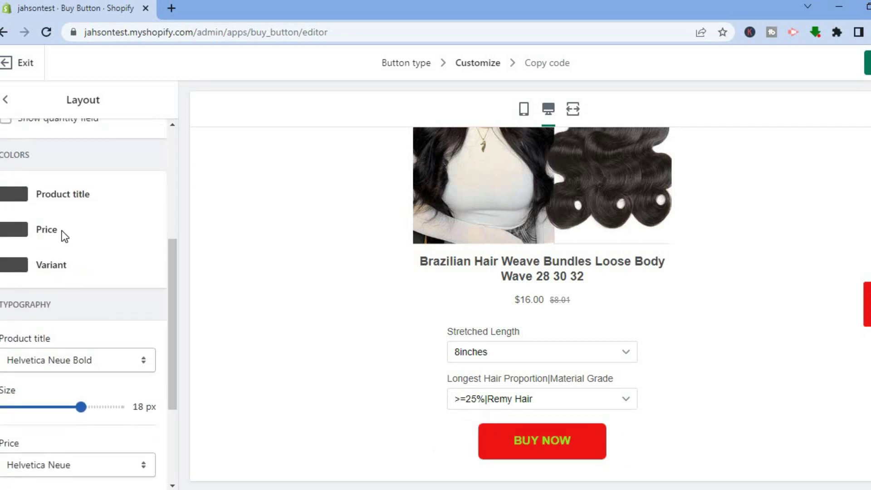
click(68, 198)
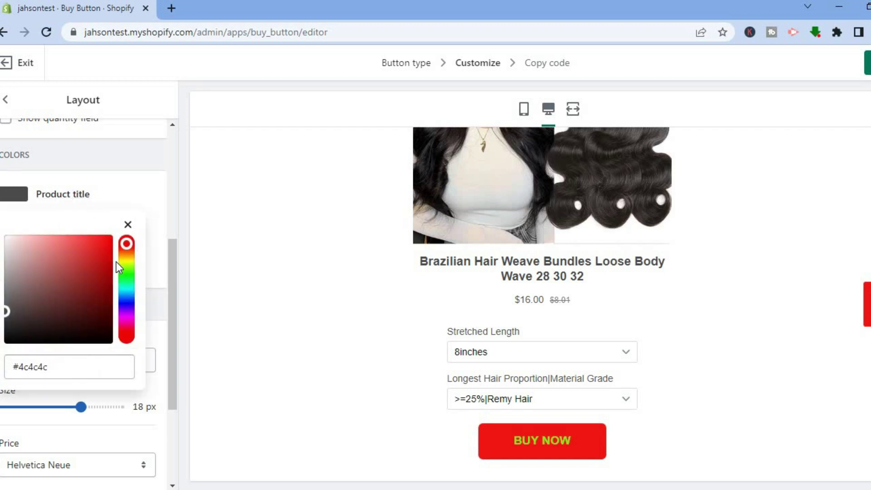
Leave the title colour unchanged and make the price colour bright yellow #fdfa13.
click(129, 224)
click(47, 231)
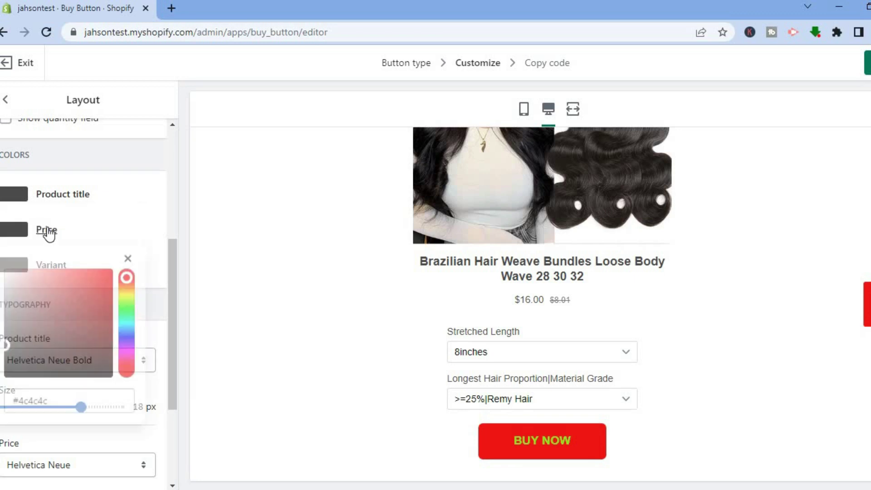
click(128, 294)
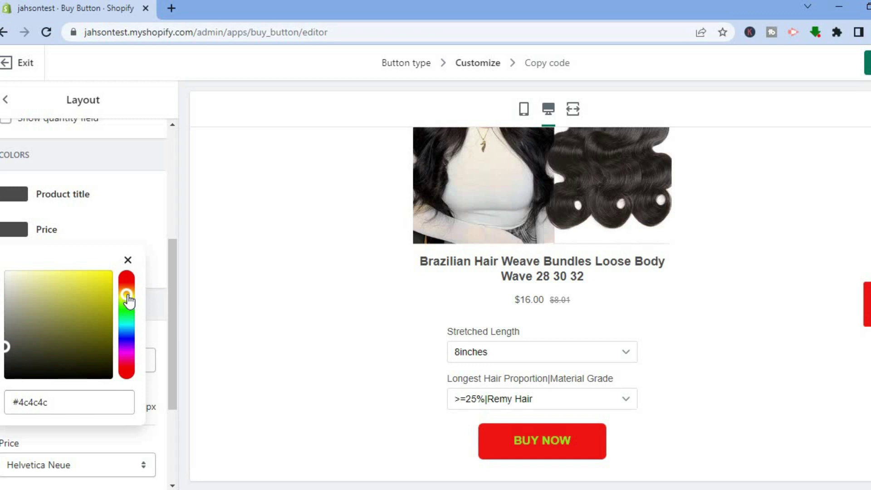
click(105, 273)
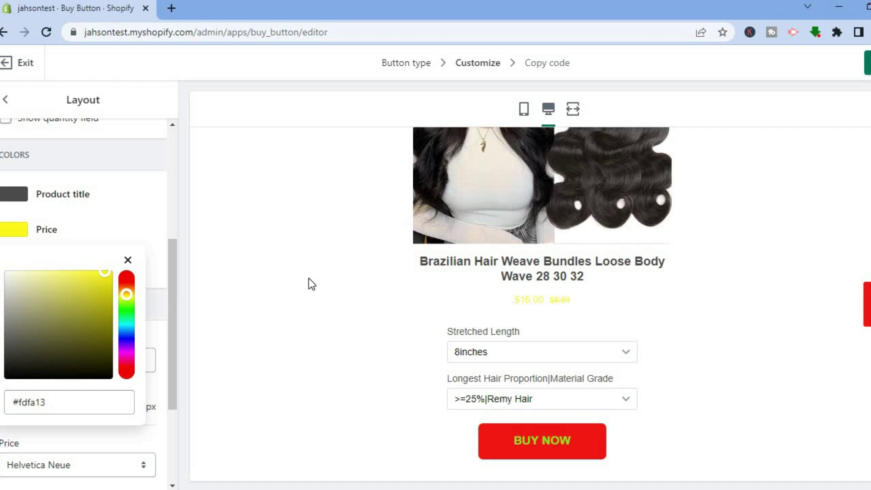
click(127, 260)
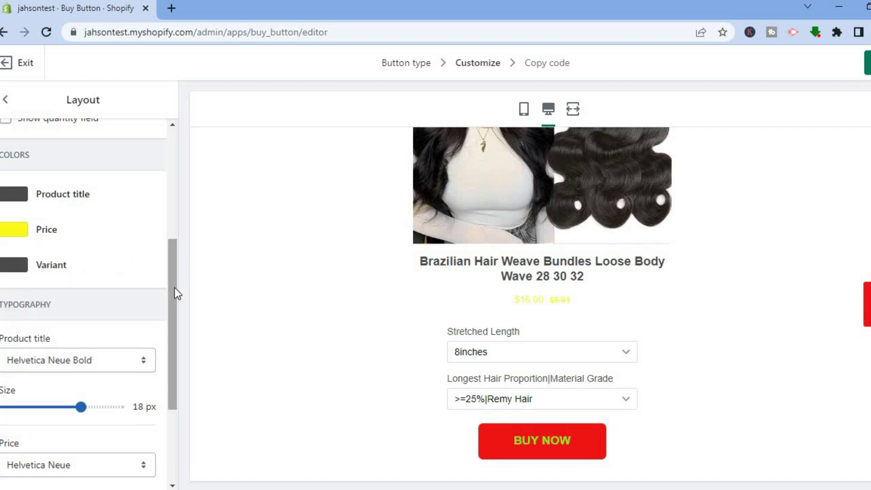
Set the product title font to Avant Garde and enlarge the price text from 14 px to 19 px.
drag(172, 291, 167, 355)
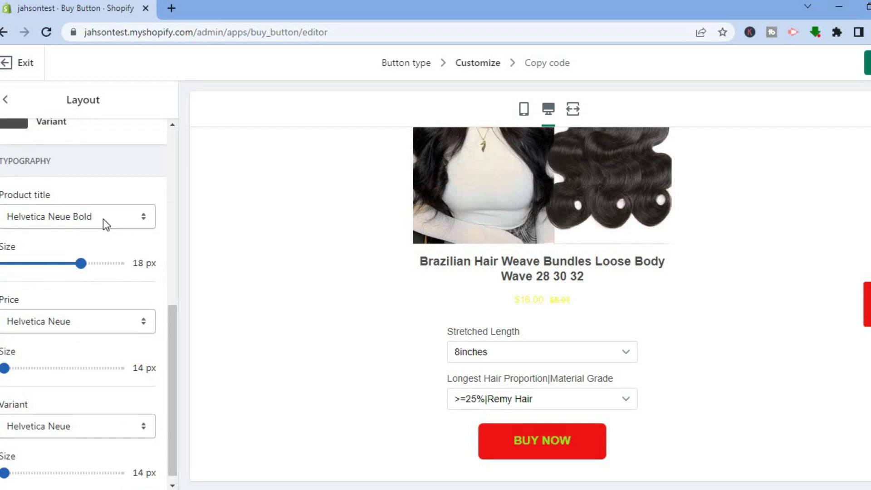
click(116, 214)
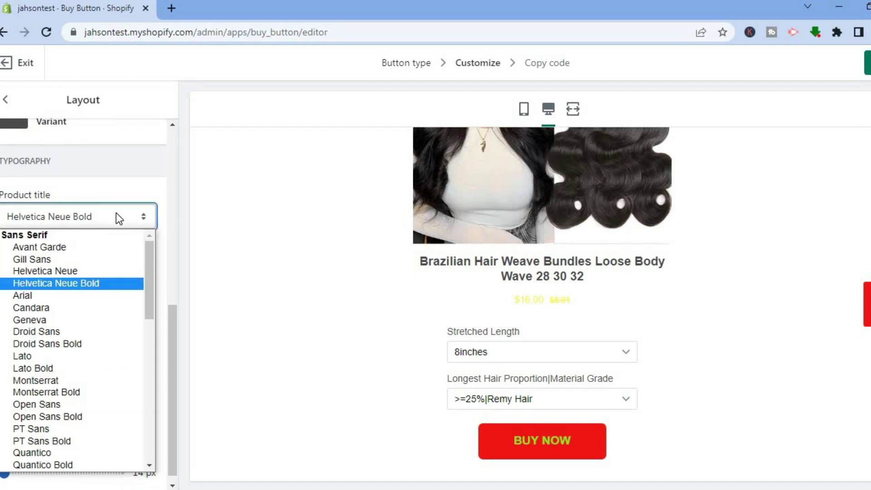
click(74, 250)
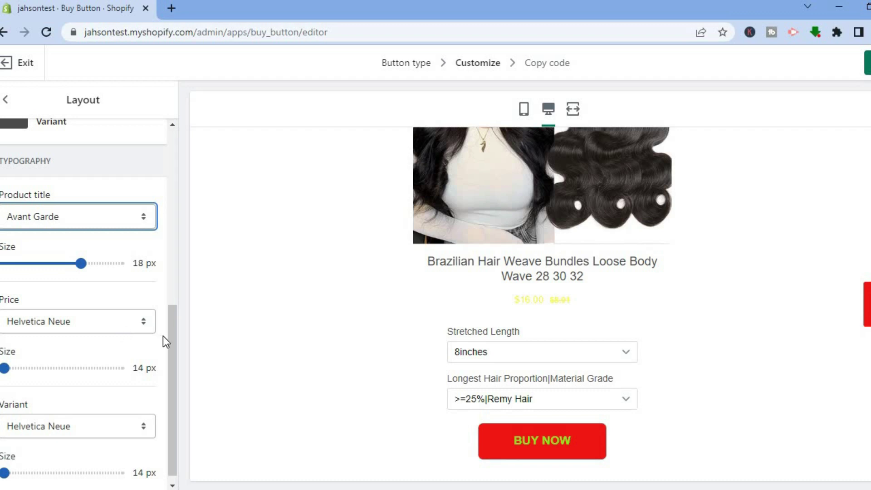
drag(172, 350, 172, 355)
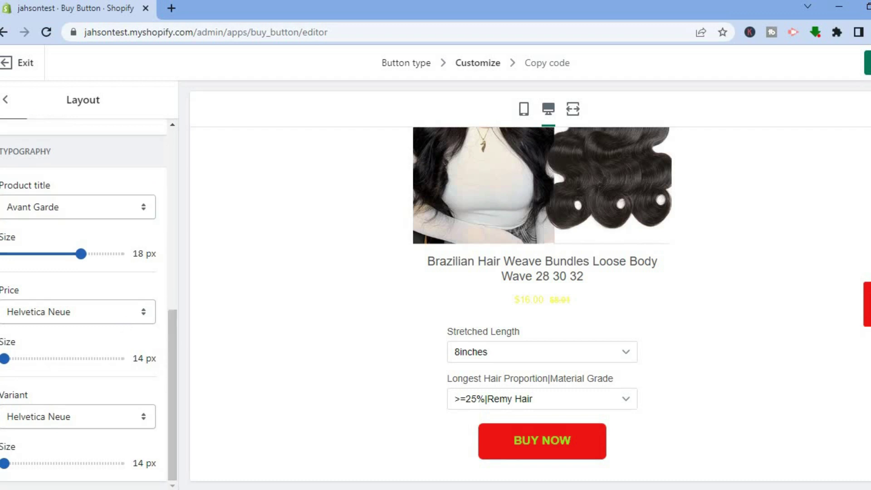
drag(6, 356, 52, 359)
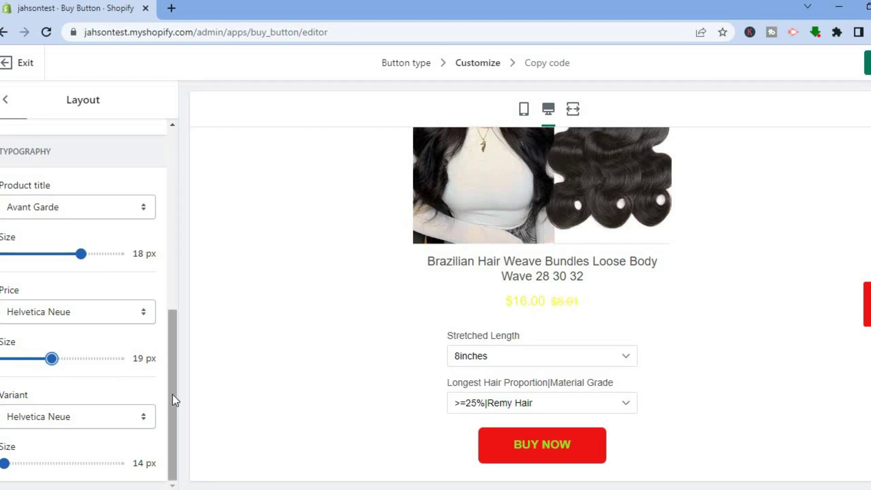
drag(173, 394, 168, 230)
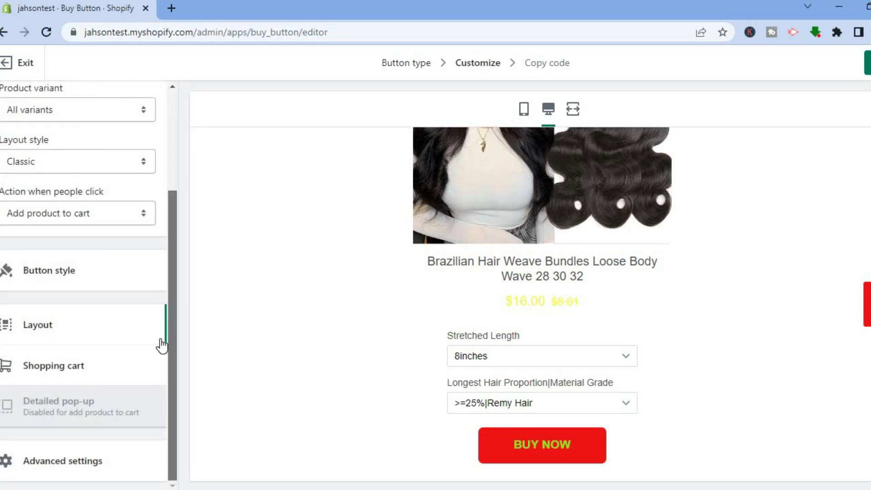
Look over the advanced checkout settings, then advance to the Copy code step showing the embed code.
click(70, 464)
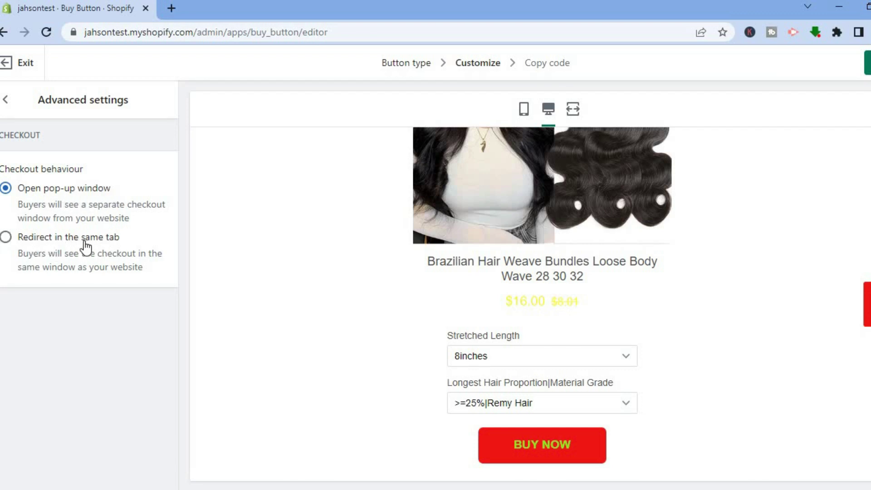
click(13, 105)
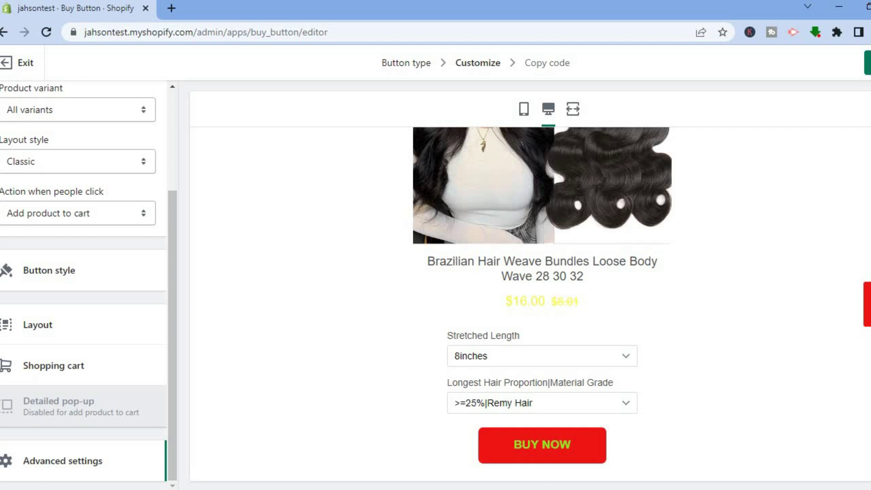
click(867, 62)
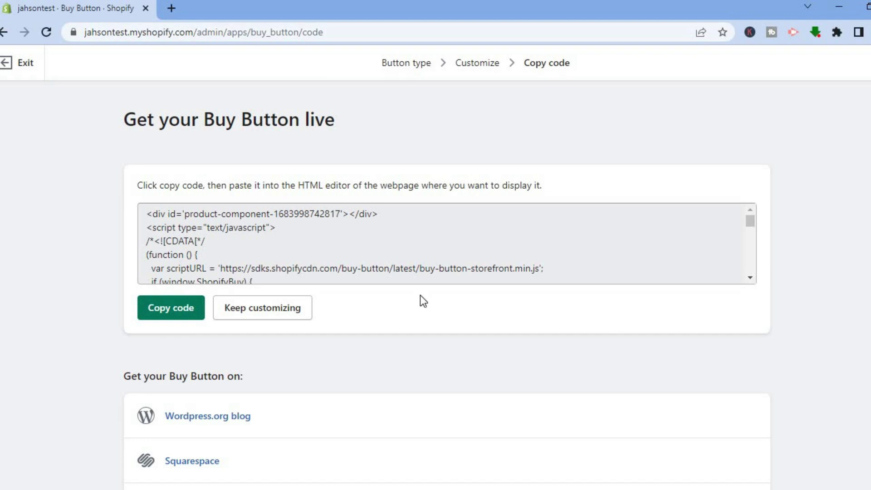
Copy the Buy Button embed code and exit the Buy Button editor.
scroll(287, 397, down, 2)
scroll(287, 397, up, 2)
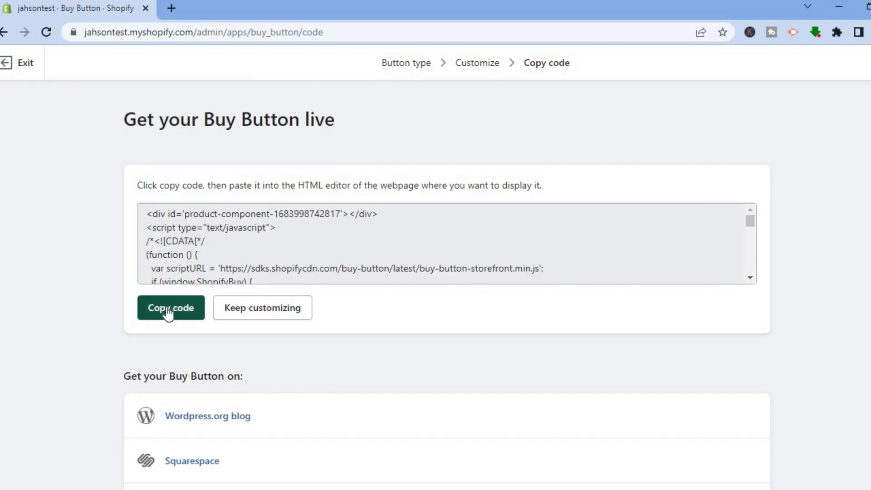
click(168, 312)
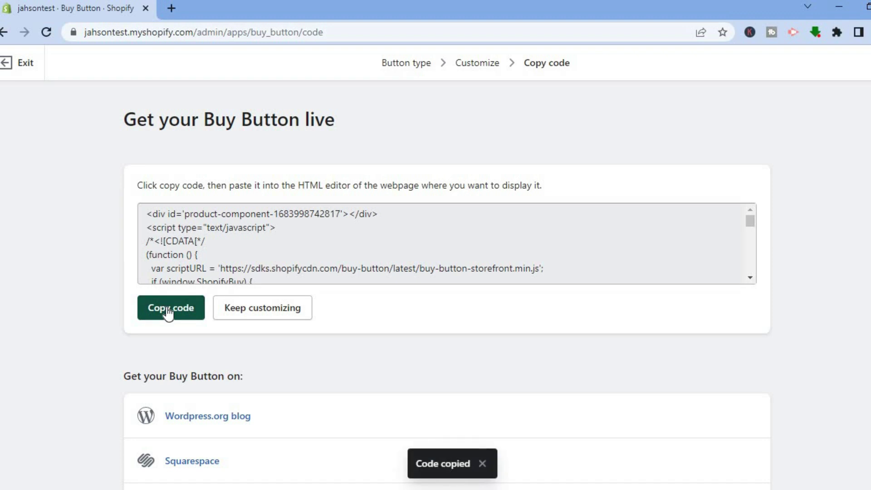
click(12, 63)
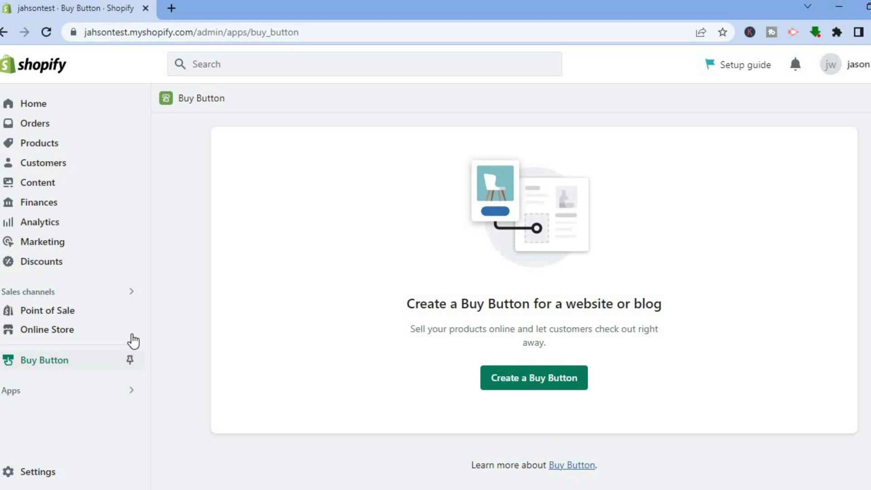
Go to Online Store > Pages and start a new page.
click(53, 330)
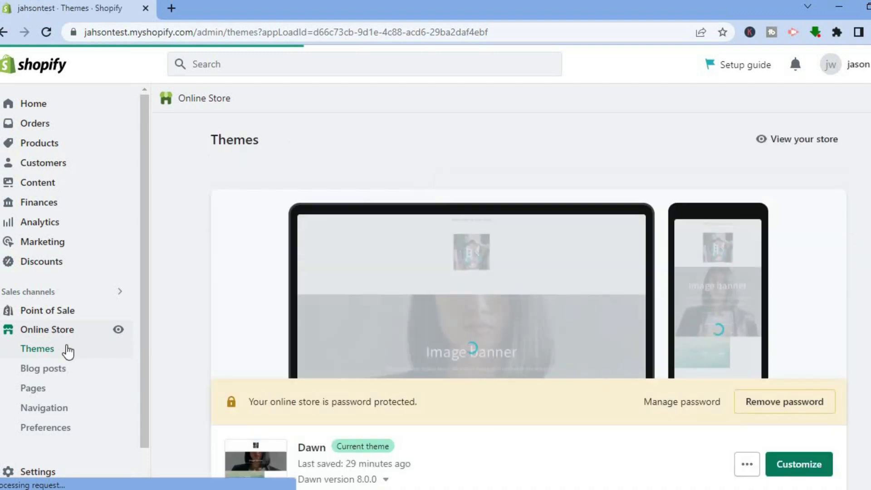
click(43, 395)
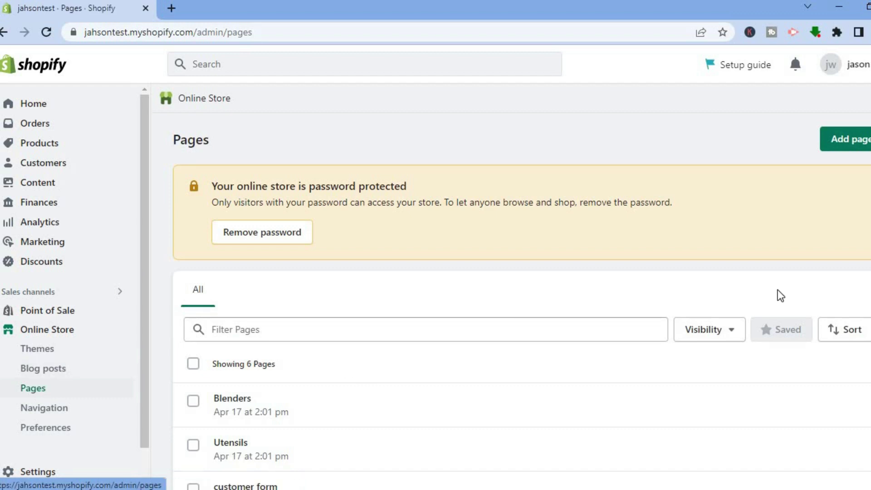
click(847, 140)
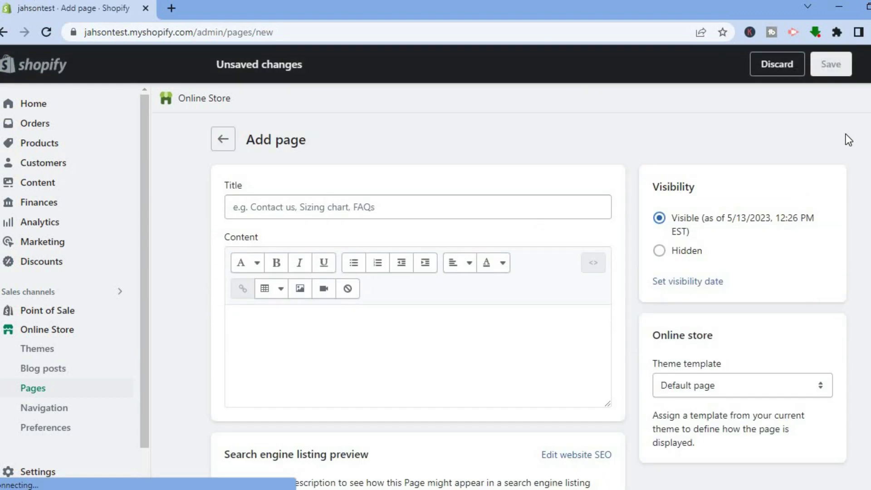
Title the new page 'TEST' and switch its content box to HTML mode.
click(443, 209)
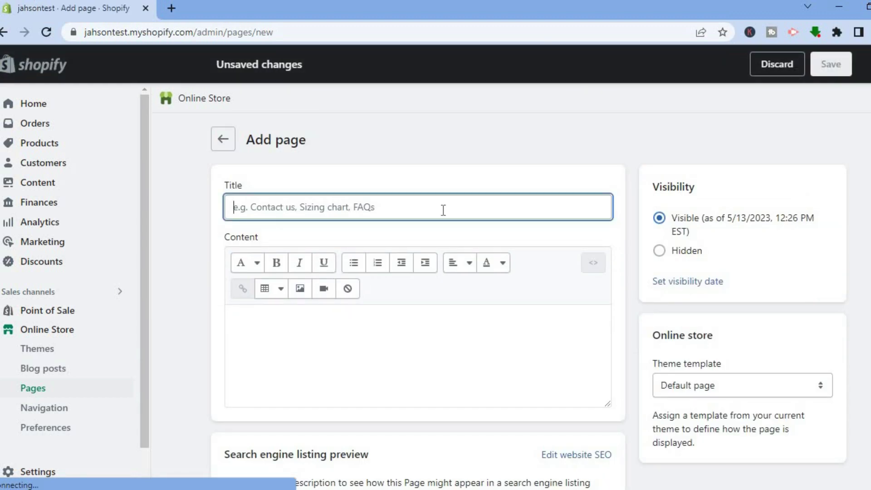
text(tEST)
key(BackSpace)
key(BackSpace)
key(BackSpace)
key(BackSpace)
text(TEST)
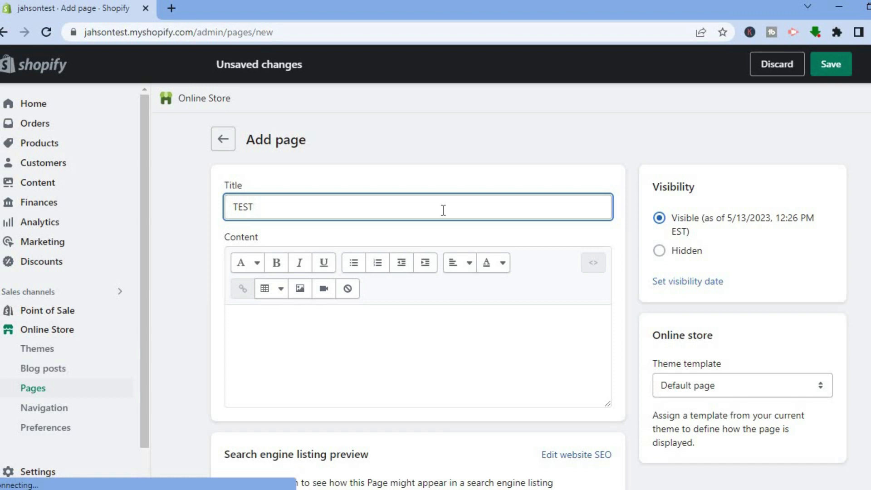
click(360, 326)
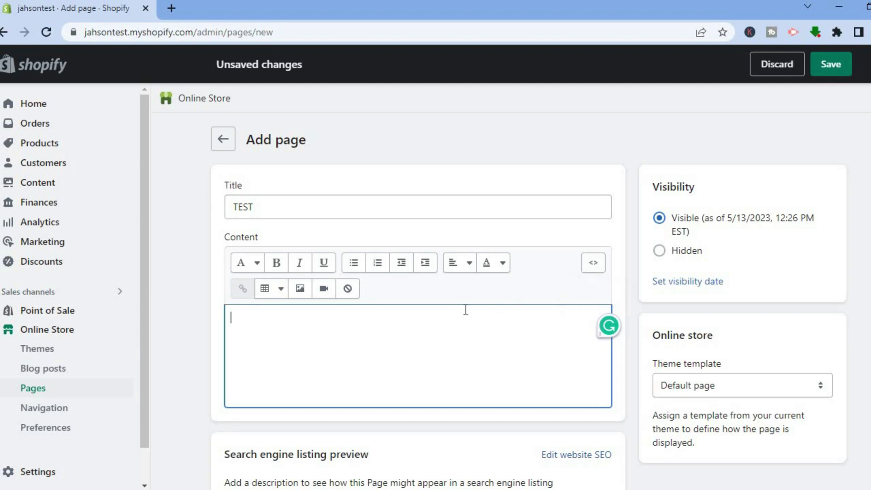
click(594, 263)
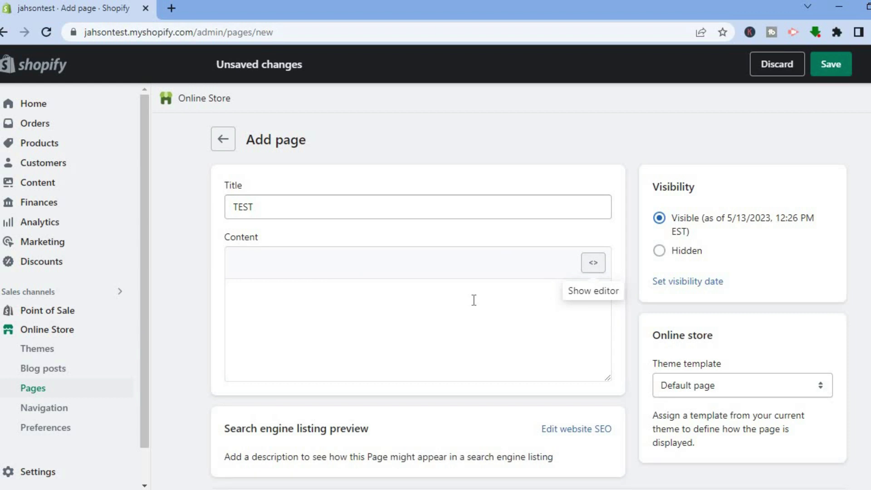
Paste the Buy Button embed code into the TEST page's HTML content and save it.
click(363, 313)
right_click(362, 313)
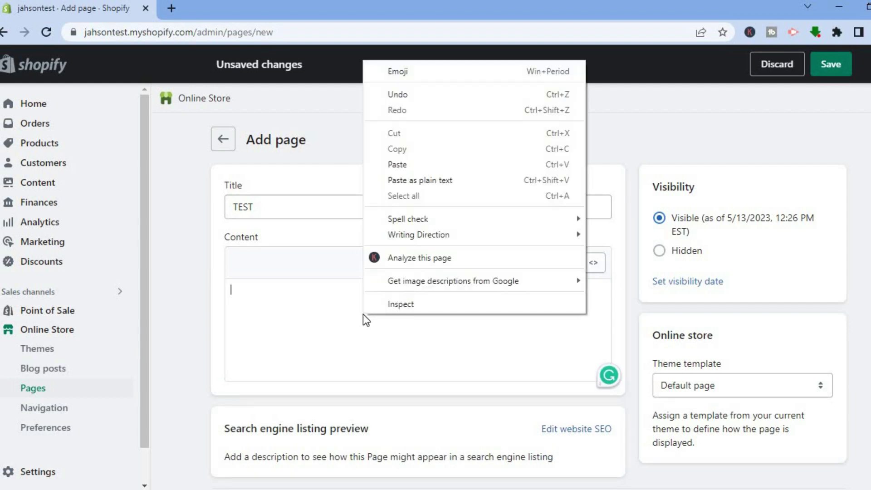
click(409, 164)
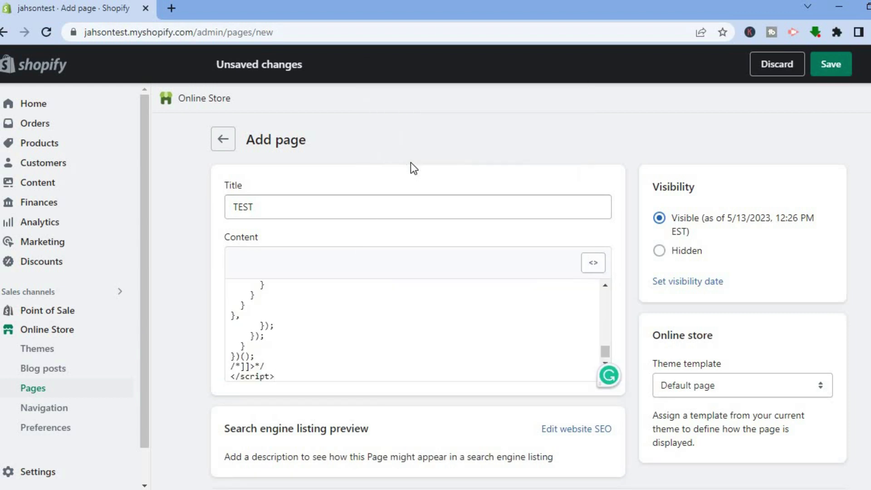
click(588, 266)
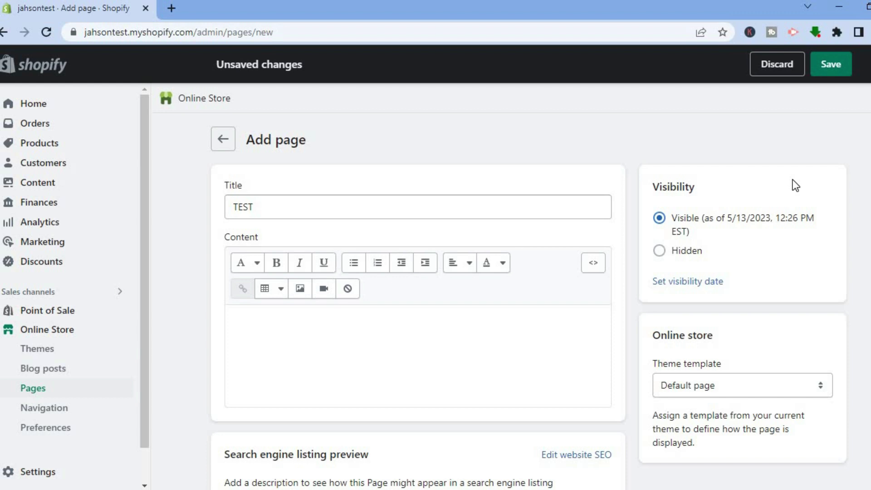
click(823, 68)
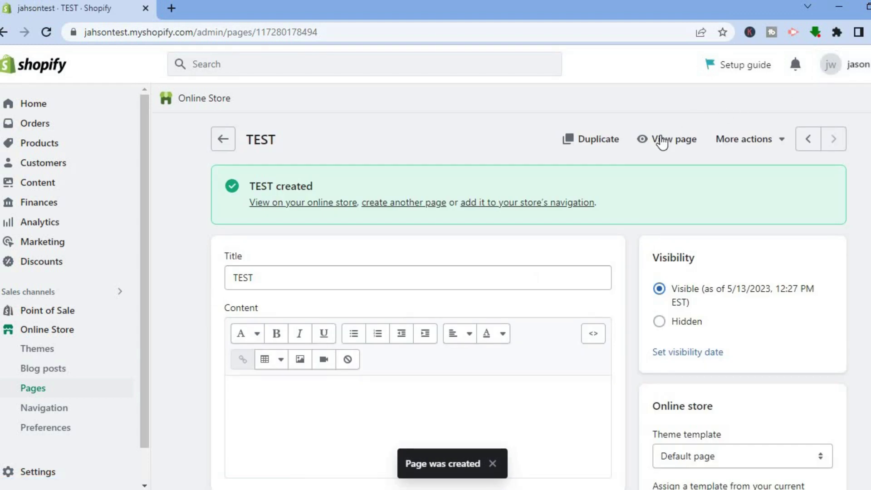
View the live TEST page and check the yellow price and red BUY NOW button.
click(675, 139)
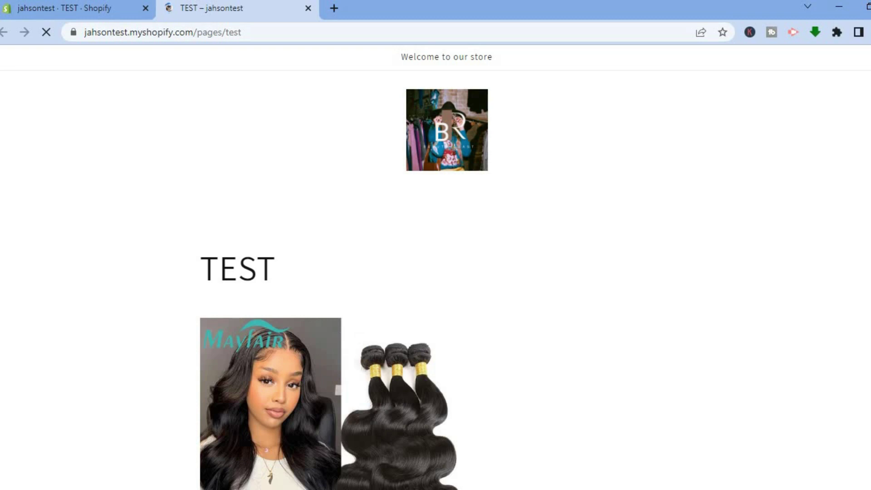
scroll(435, 272, down, 10)
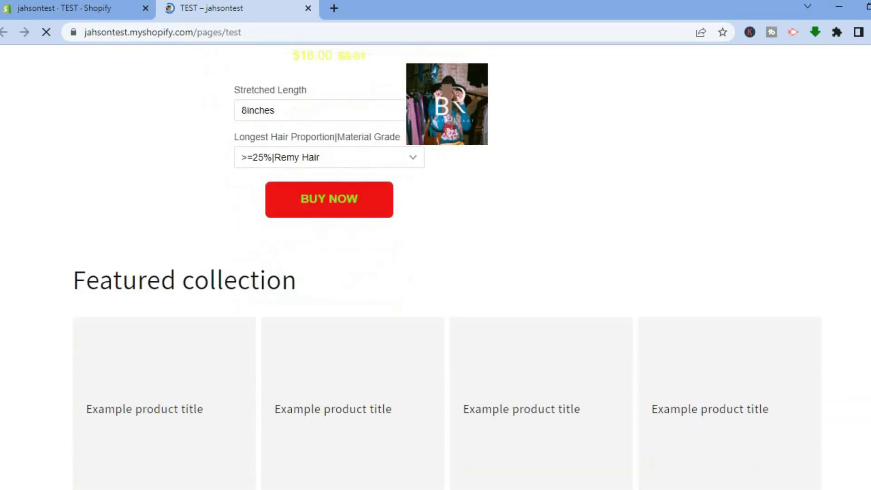
scroll(436, 272, up, 7)
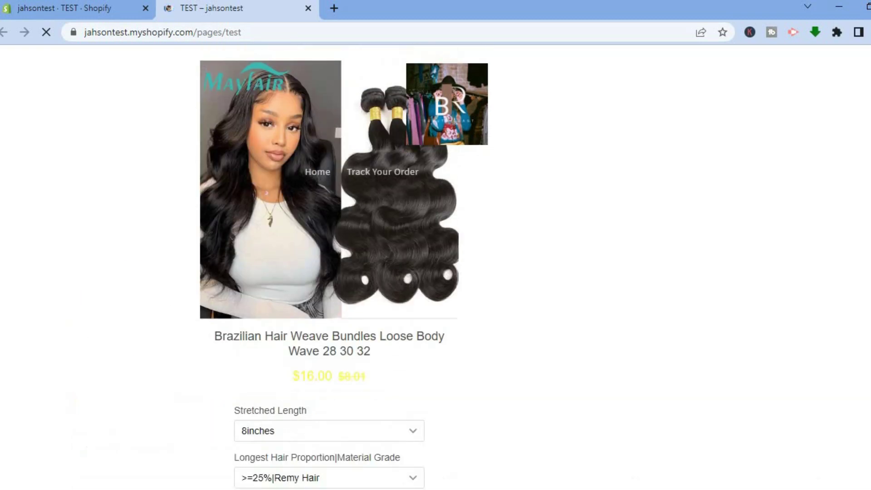
scroll(435, 272, up, 5)
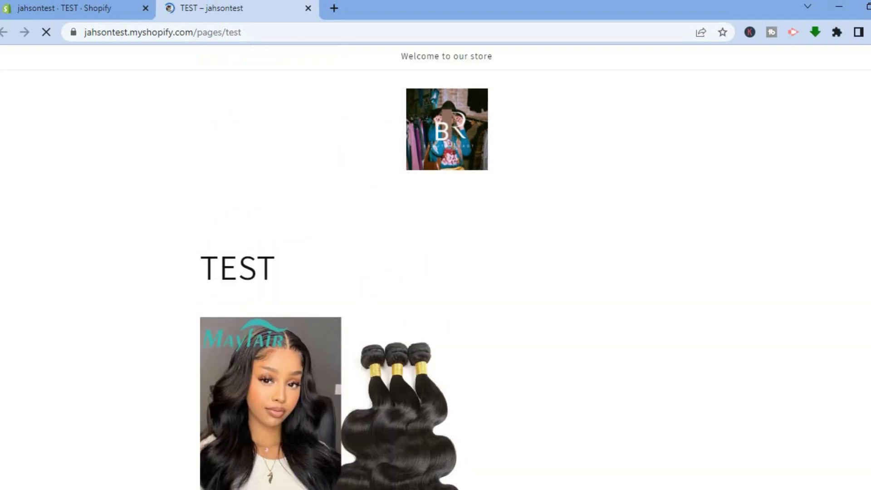
scroll(393, 148, down, 4)
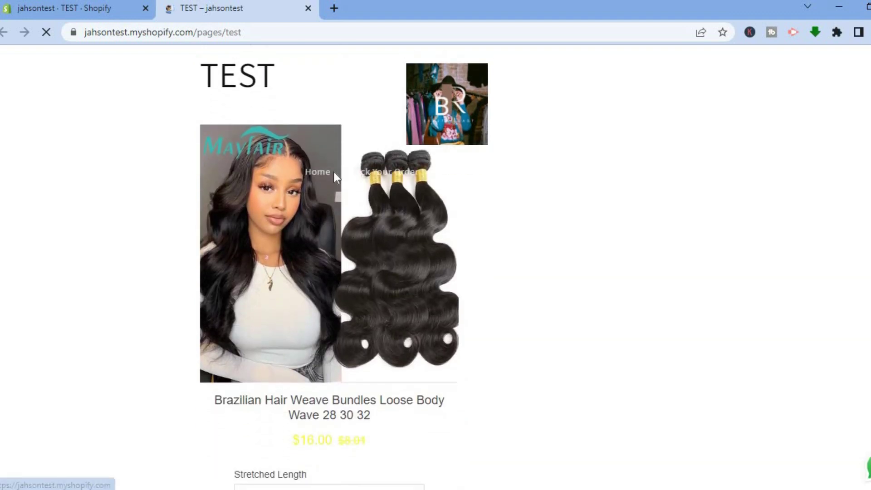